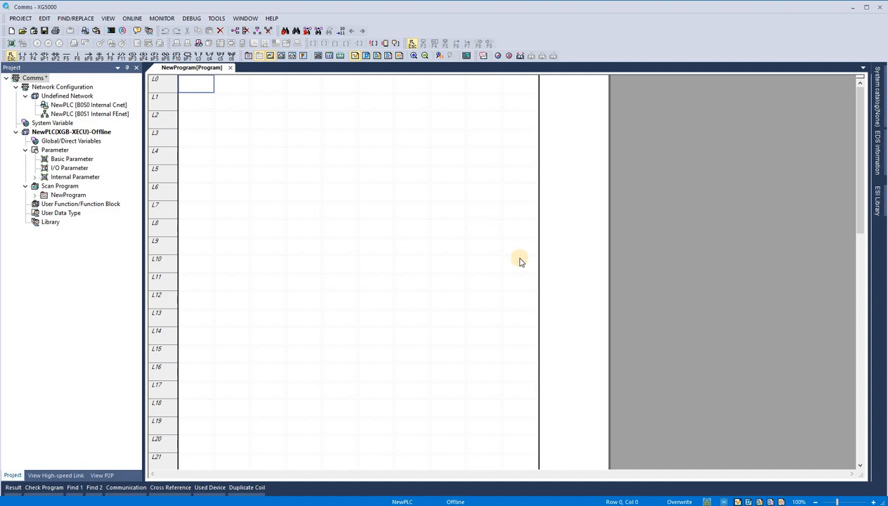
Switch to XP-Builder and start a new project for the eXP Series with model eXP40-TTA
left_click(617, 505)
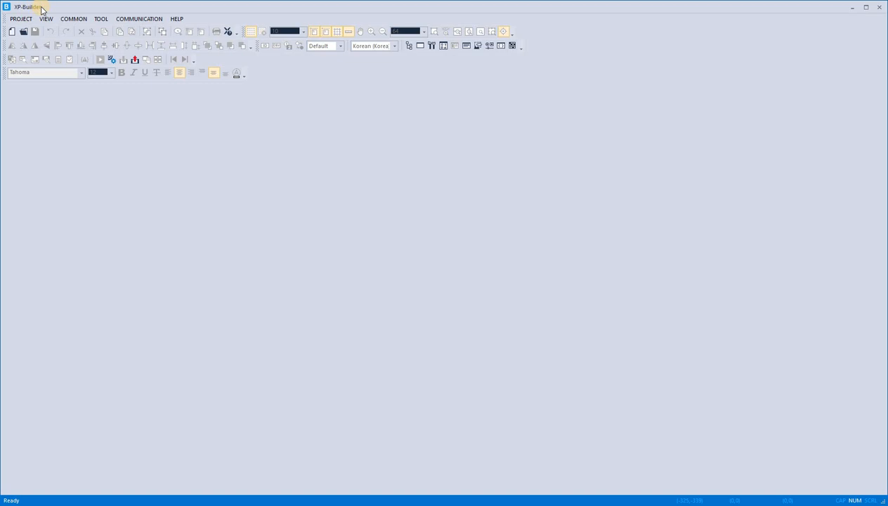
left_click(21, 19)
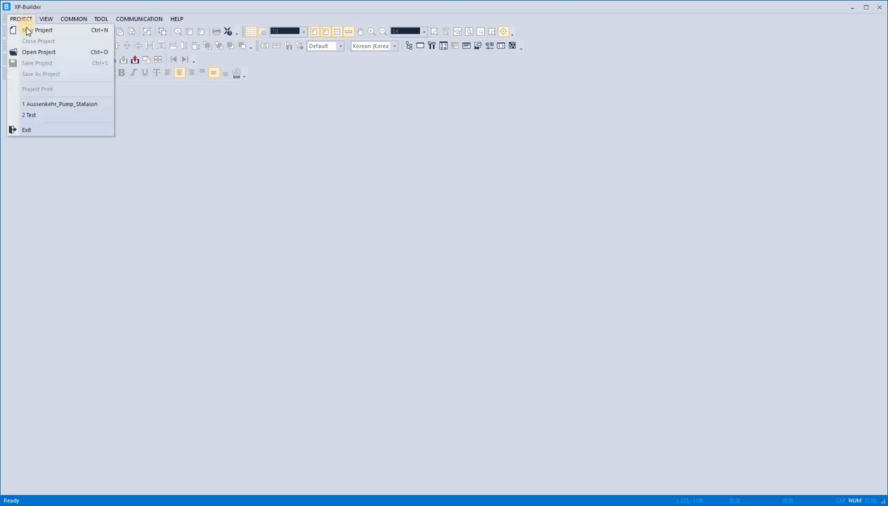
key("Return")
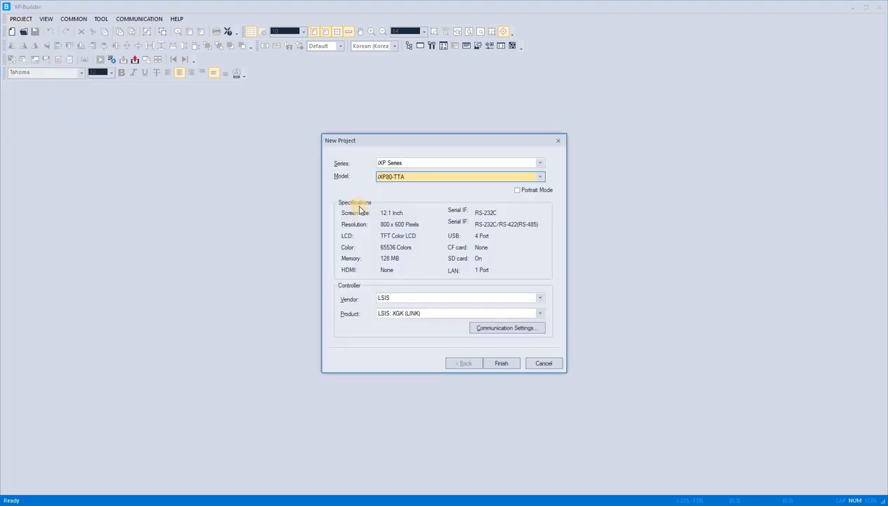
left_click(399, 165)
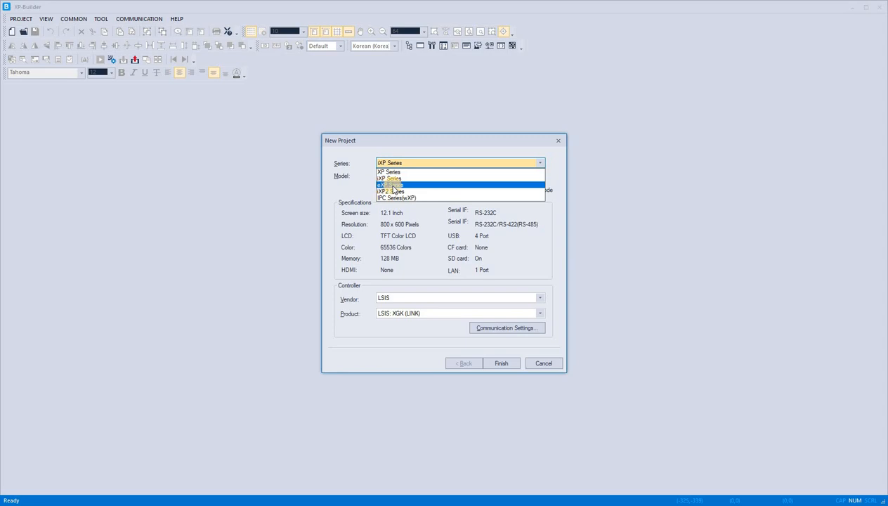
left_click(392, 185)
left_click(394, 178)
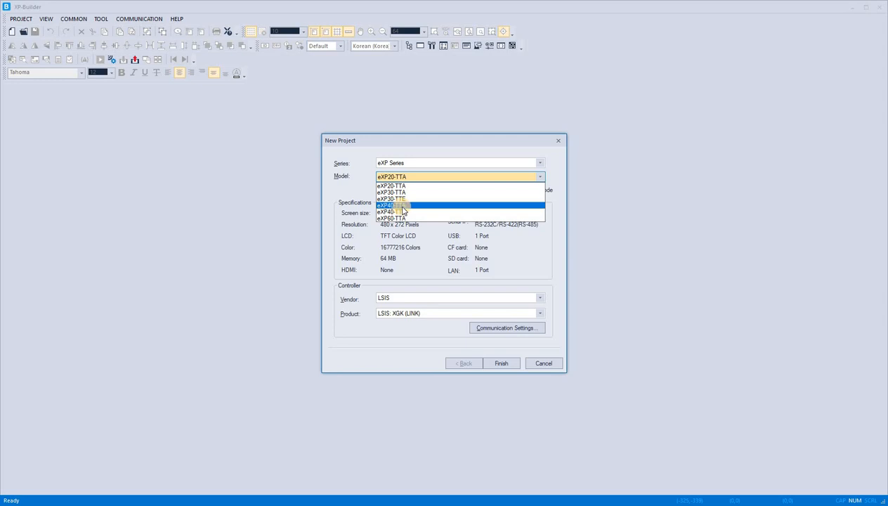
left_click(403, 205)
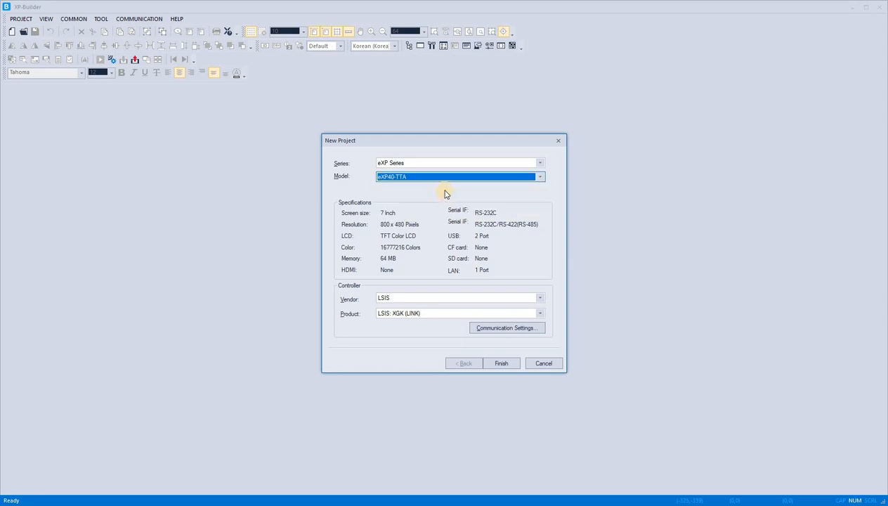
Set the controller product to LSIS: XEC (Ethernet) and finish creating the project
left_click(412, 315)
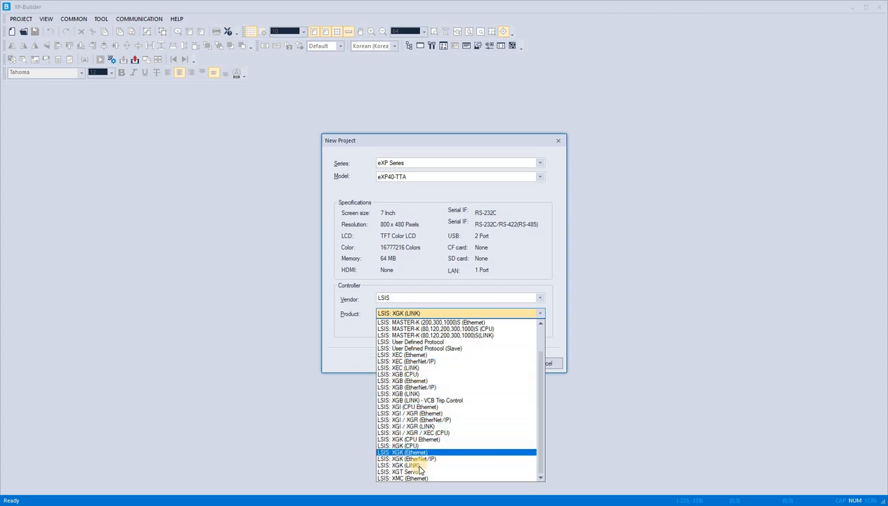
left_click(411, 356)
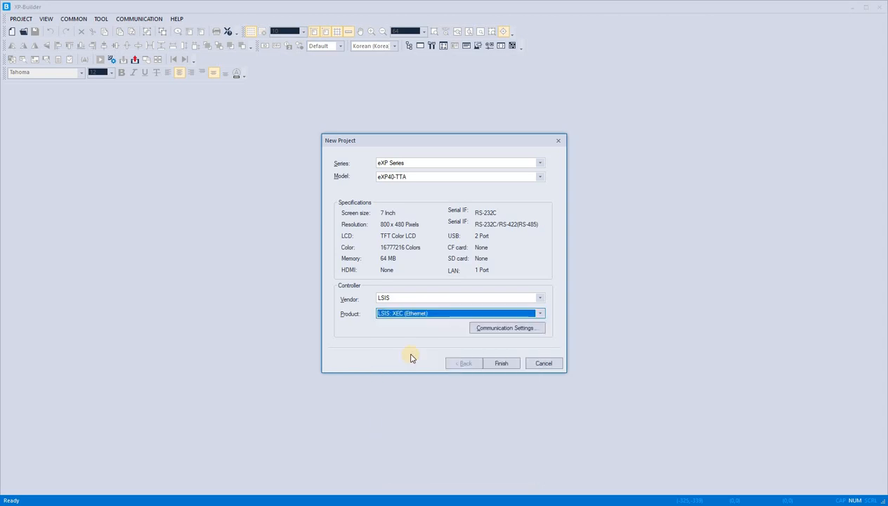
left_click(501, 363)
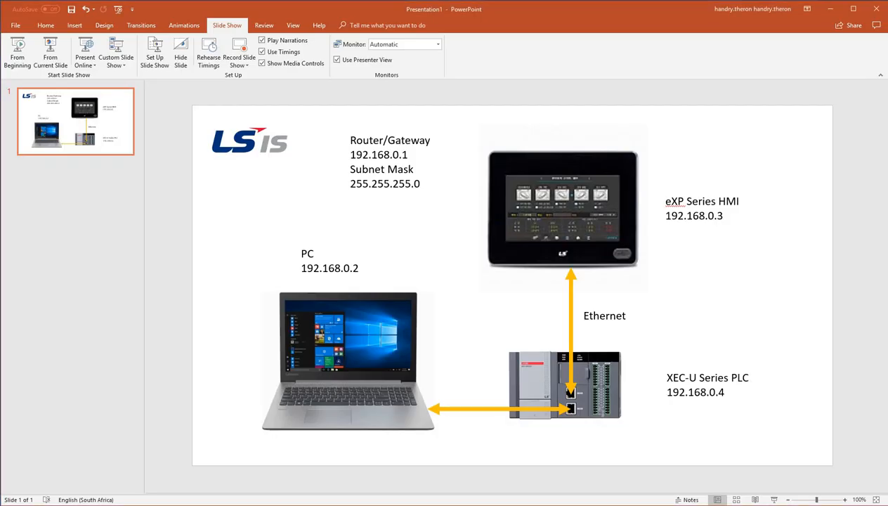
Review the IP addresses of the HMI, PLC, PC and router on the PowerPoint network diagram
double_click(721, 216)
double_click(723, 392)
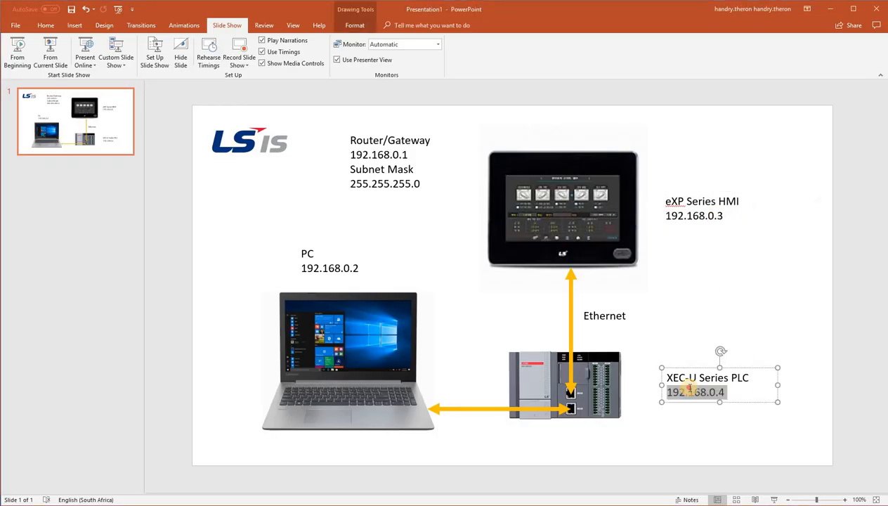
double_click(324, 268)
left_click(452, 194)
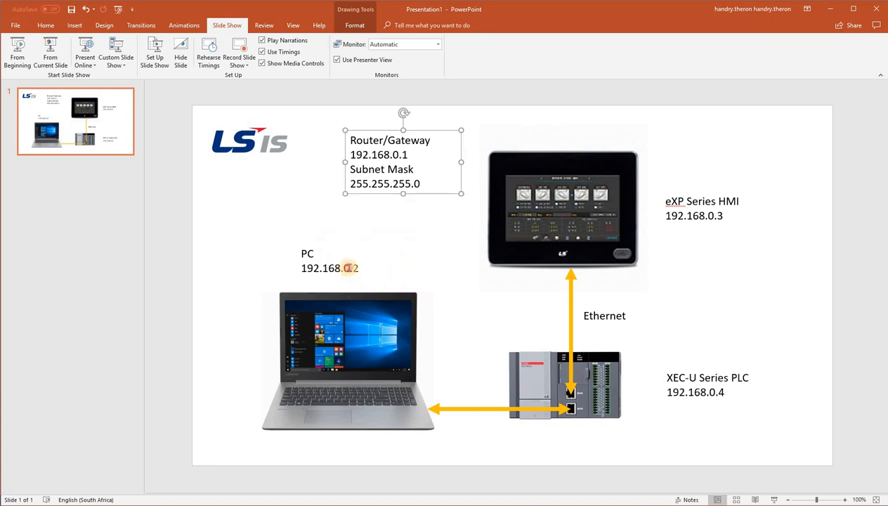
left_click(349, 268)
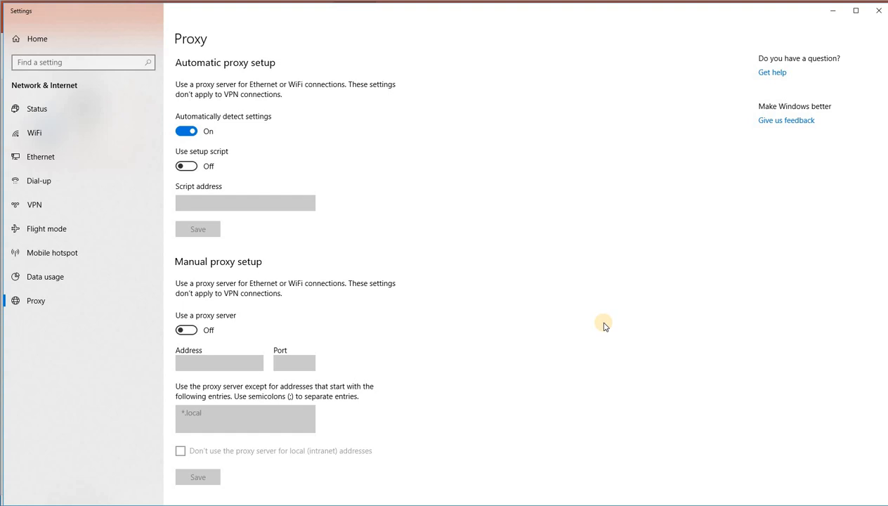
Open the properties of the PC's Ethernet adapter from the Windows network settings
left_click(69, 161)
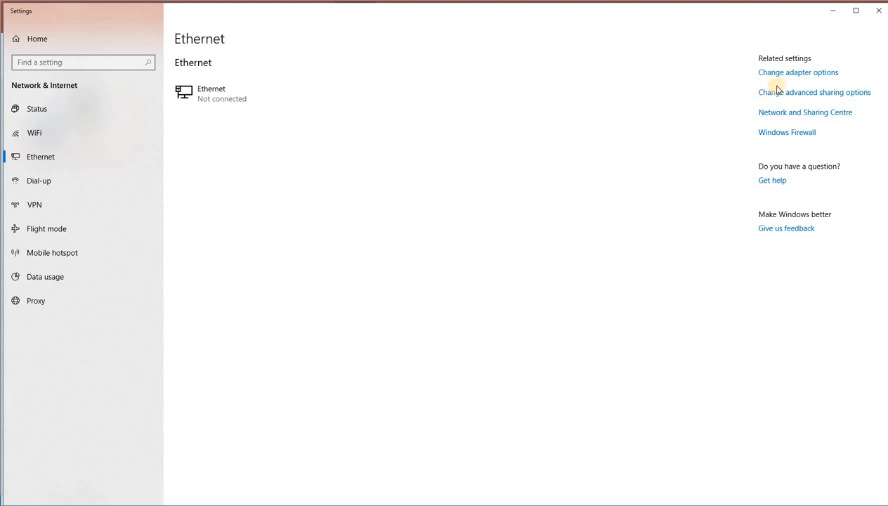
left_click(803, 79)
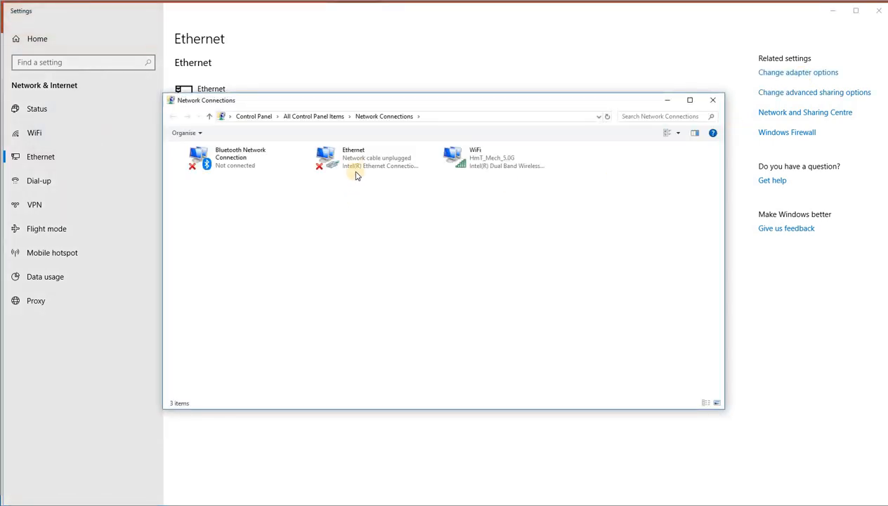
left_click(356, 169)
double_click(352, 166)
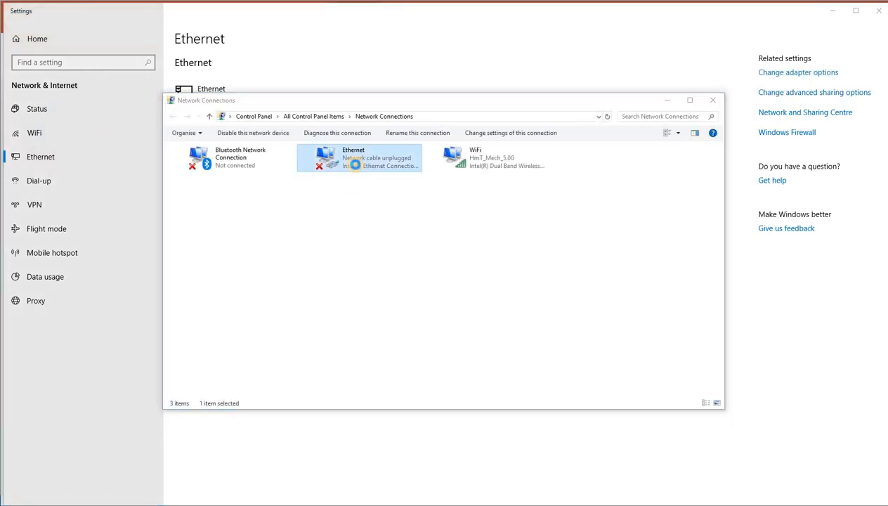
left_click(274, 248)
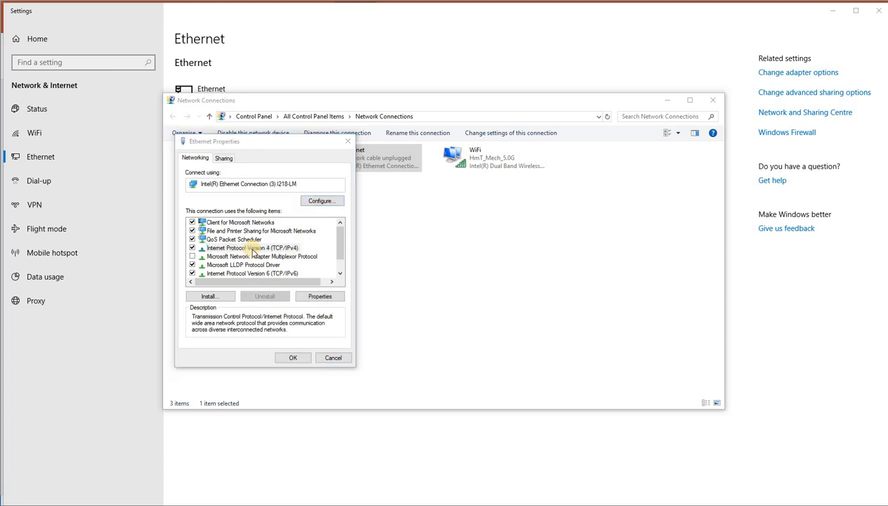
Assign the Ethernet adapter's IPv4 the static address 192.168.0.2 with subnet mask 255.255.255.0, and close the network connections window
double_click(253, 249)
left_click(248, 252)
left_click(302, 263)
type("192 . 168 . 0 . 2")
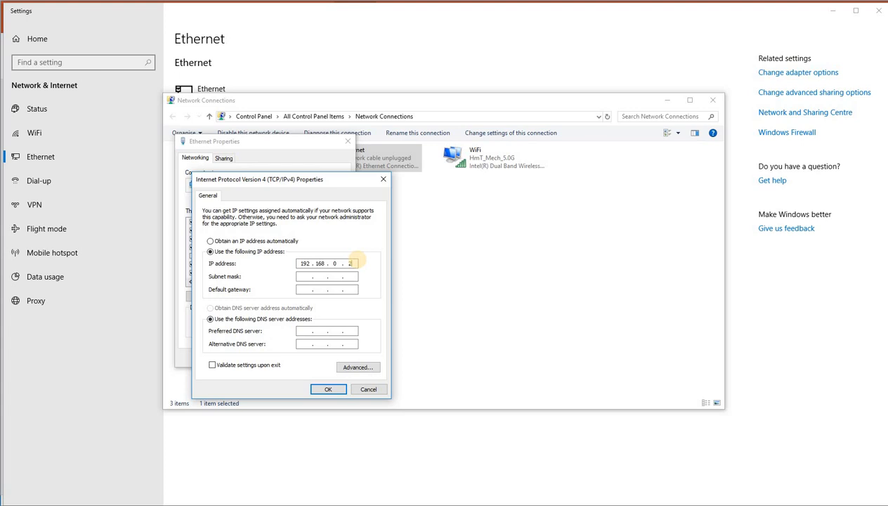
left_click(307, 276)
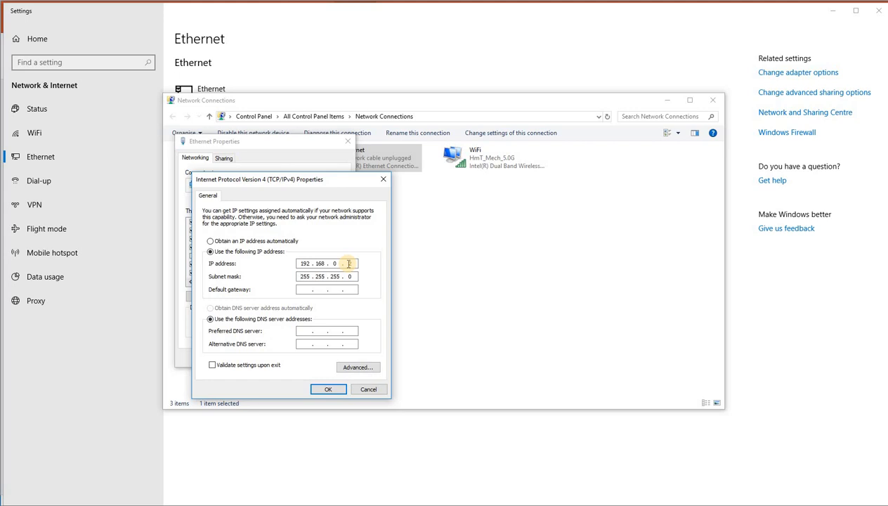
left_click(350, 264)
type("2")
left_click(304, 276)
left_click(329, 390)
left_click(304, 360)
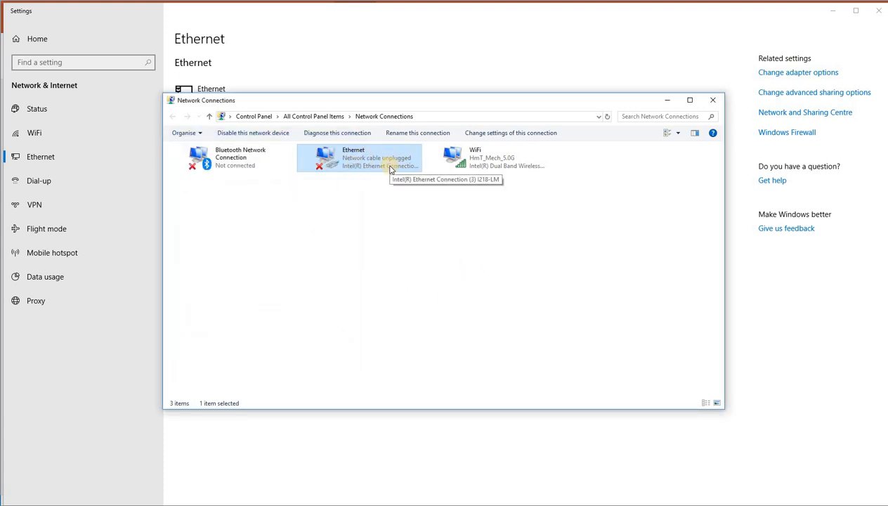
left_click(713, 99)
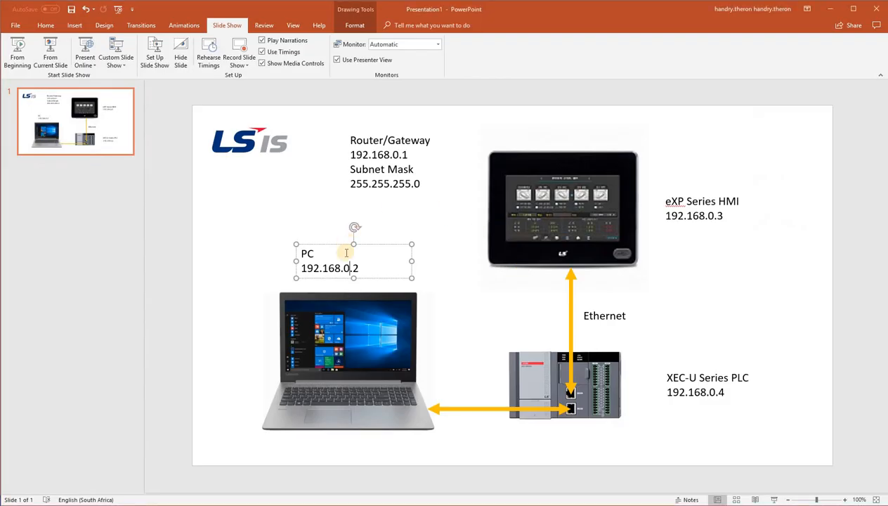
key("Escape")
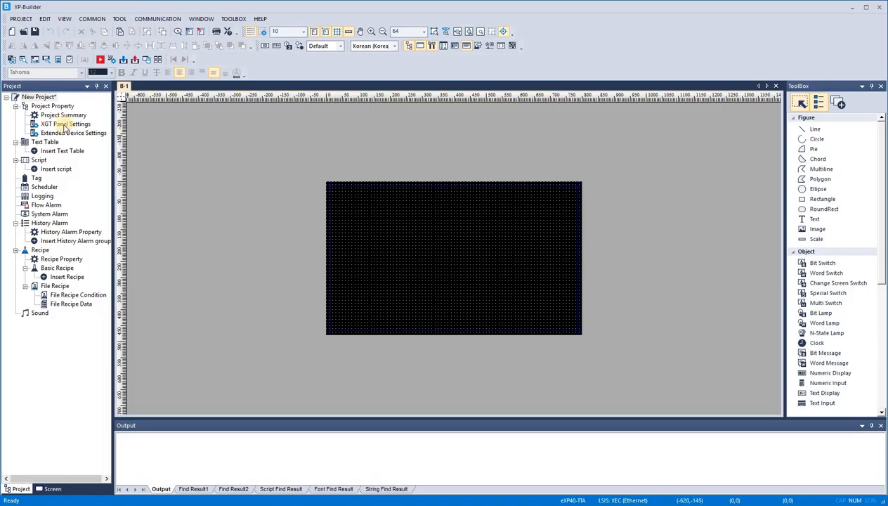
In XP-Builder's XGT panel settings, keep Controller 0 on the Ethernet protocol and set its IP address to 192.168.0.4
double_click(66, 124)
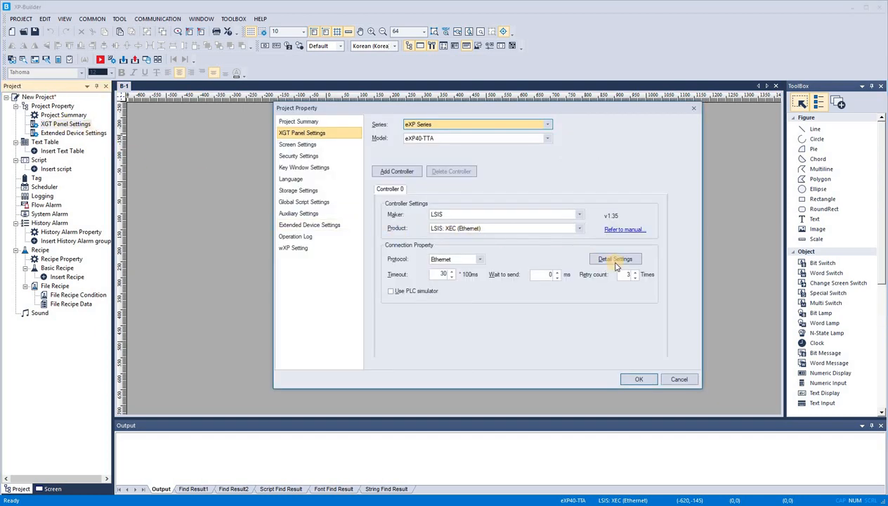
left_click(481, 262)
left_click(451, 269)
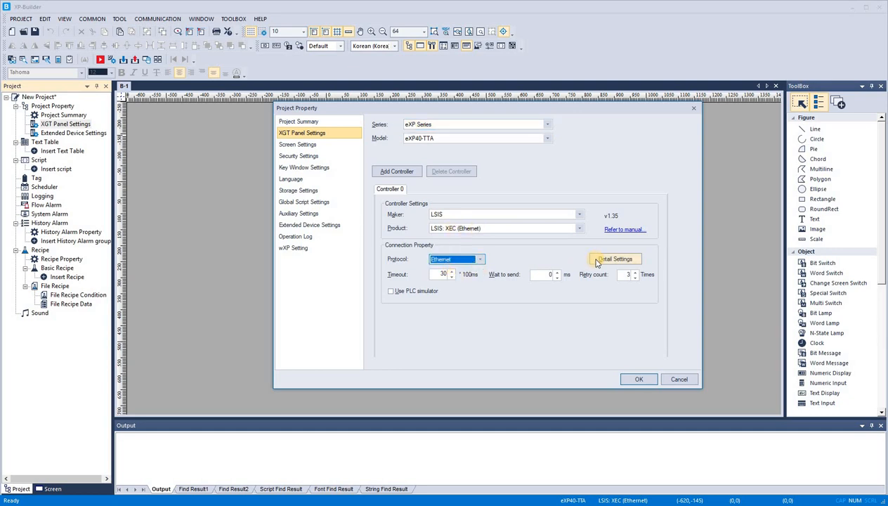
left_click(597, 260)
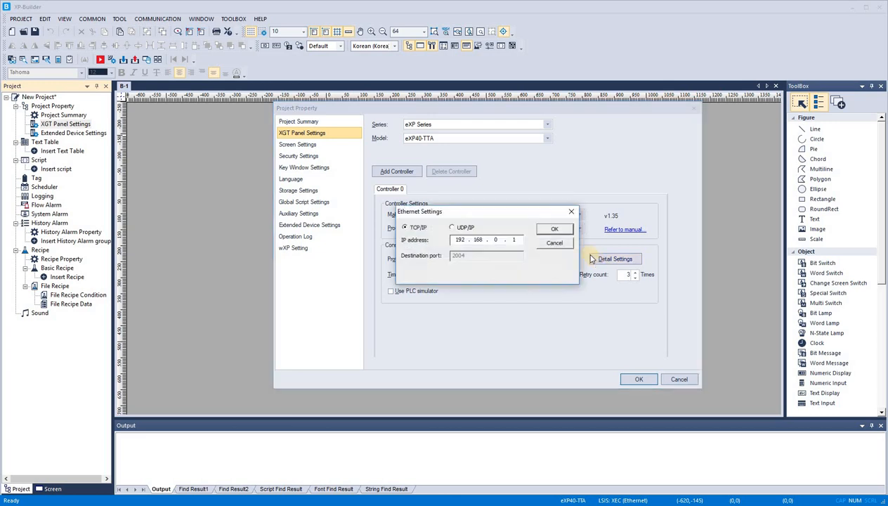
left_click_drag(454, 239, 485, 239)
left_click(552, 229)
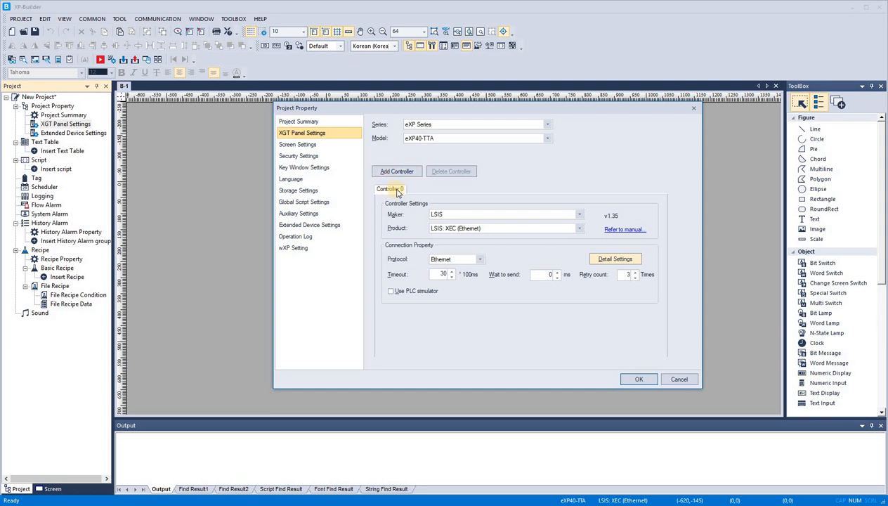
left_click(615, 260)
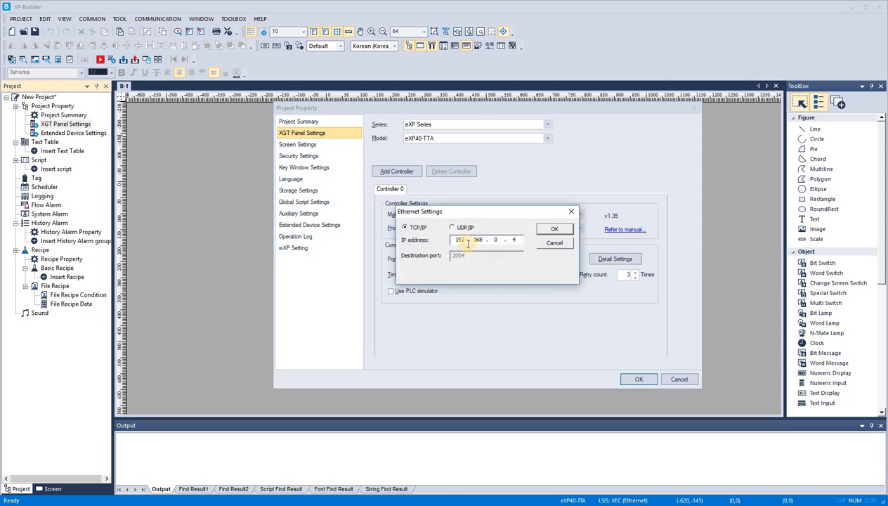
left_click(552, 229)
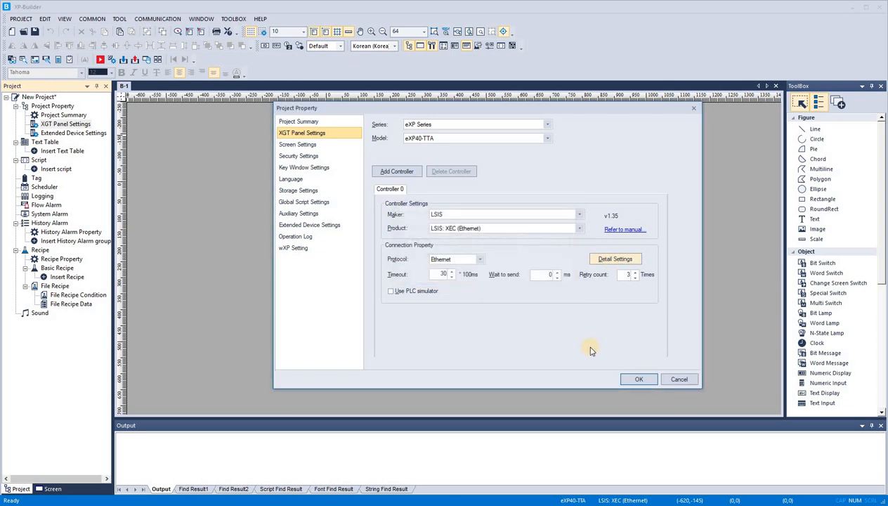
left_click(640, 379)
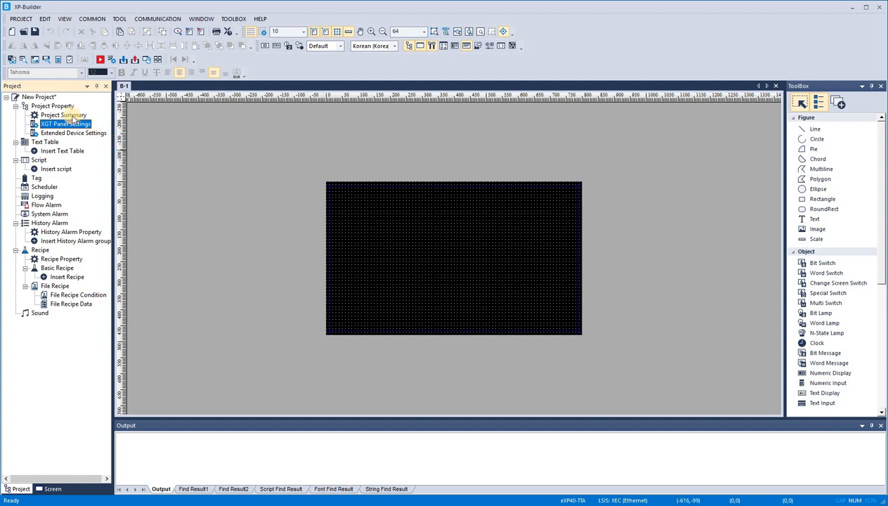
Check the XGT panel information over the current connection and close it
left_click(166, 20)
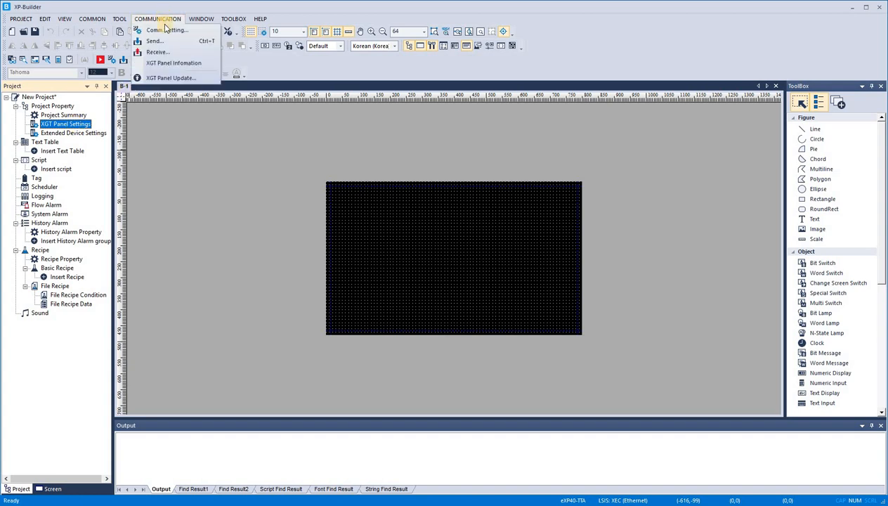
left_click(169, 63)
left_click(474, 273)
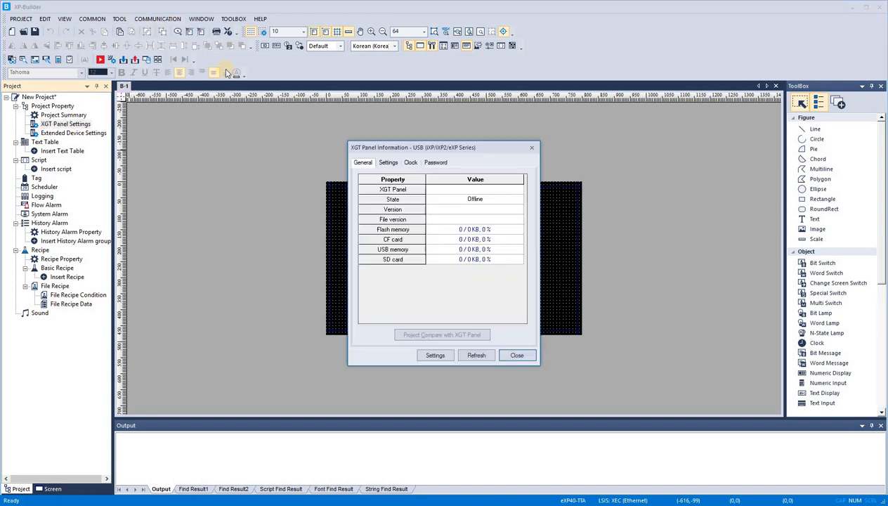
left_click(531, 147)
Scan for XGT panels using the Ethernet connection type in the communication settings, leaving the settings unapplied
left_click(158, 19)
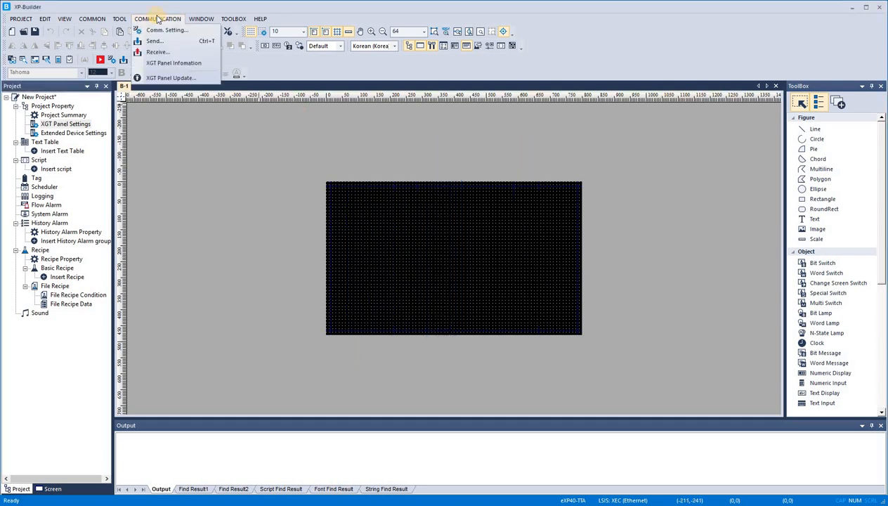
left_click(166, 30)
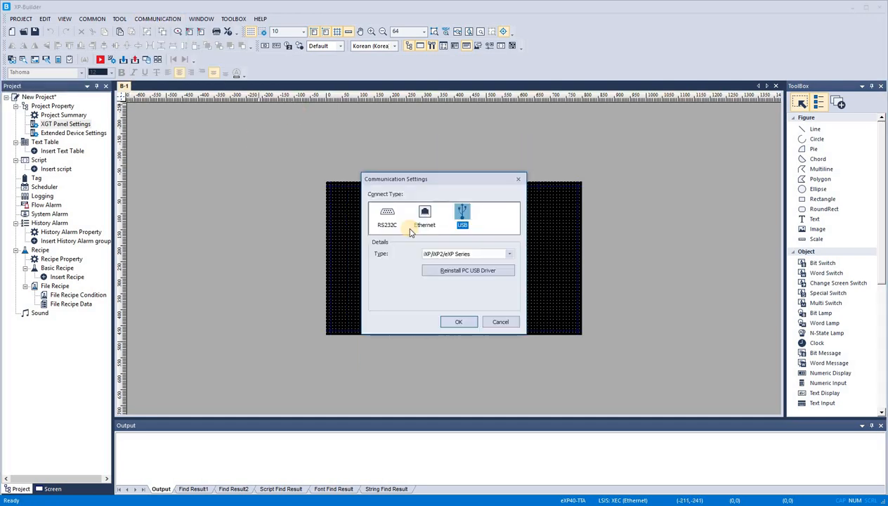
left_click(423, 218)
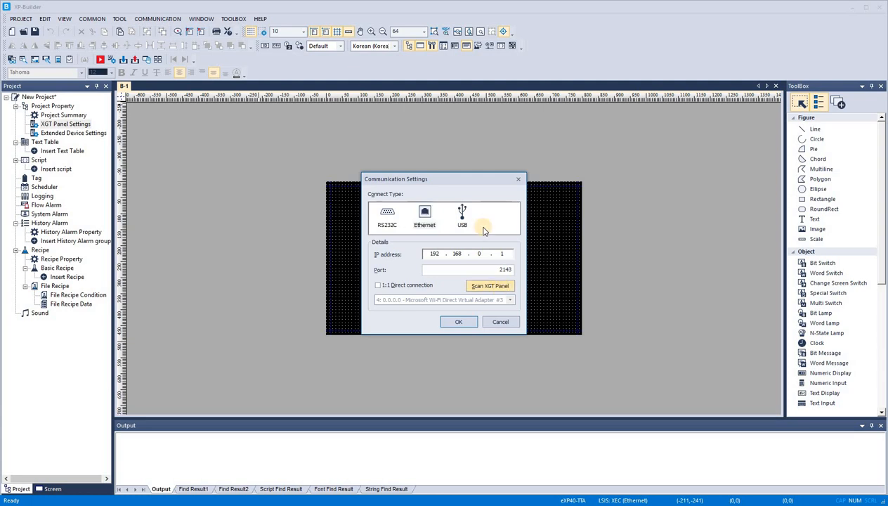
left_click(492, 286)
left_click(531, 306)
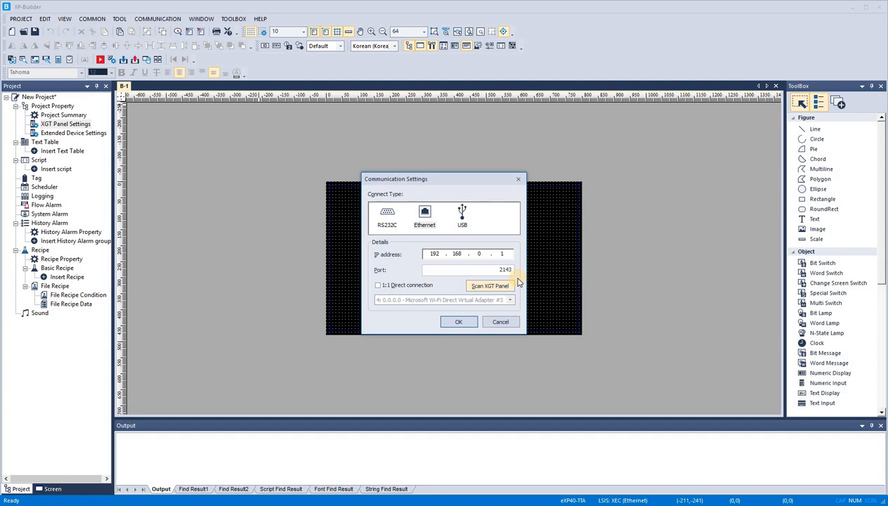
left_click(518, 178)
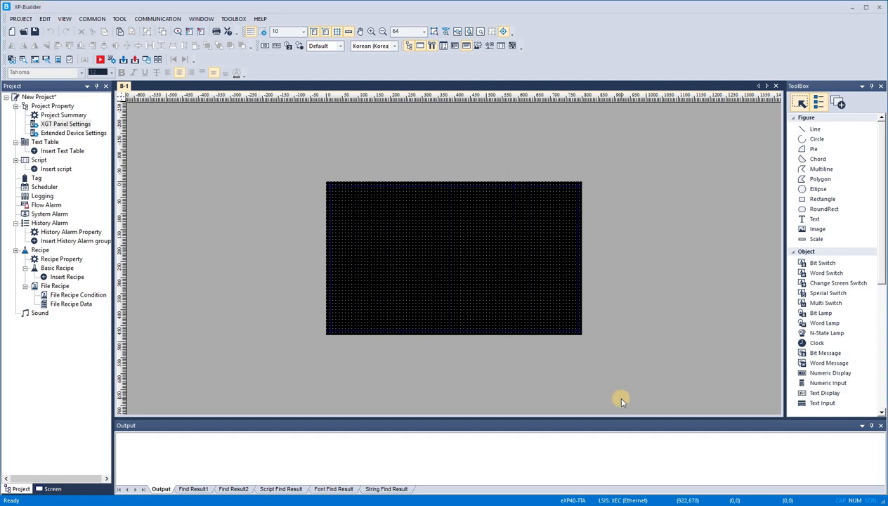
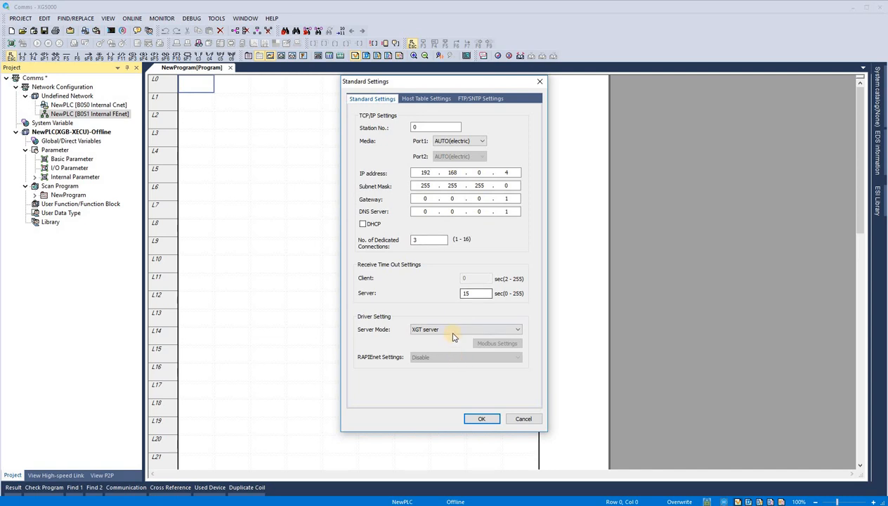
Keep the internal FEnet module's server mode on XGT server and save the standard settings despite the gateway warning
left_click(453, 330)
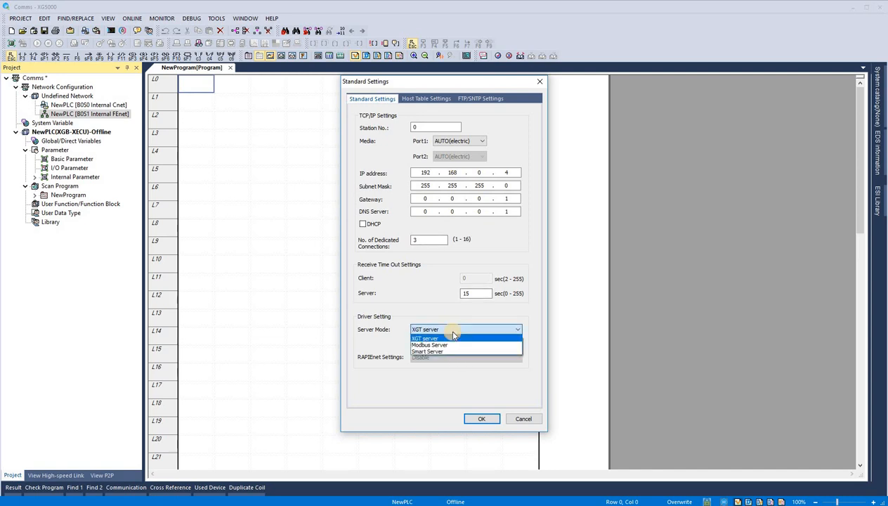
left_click(453, 338)
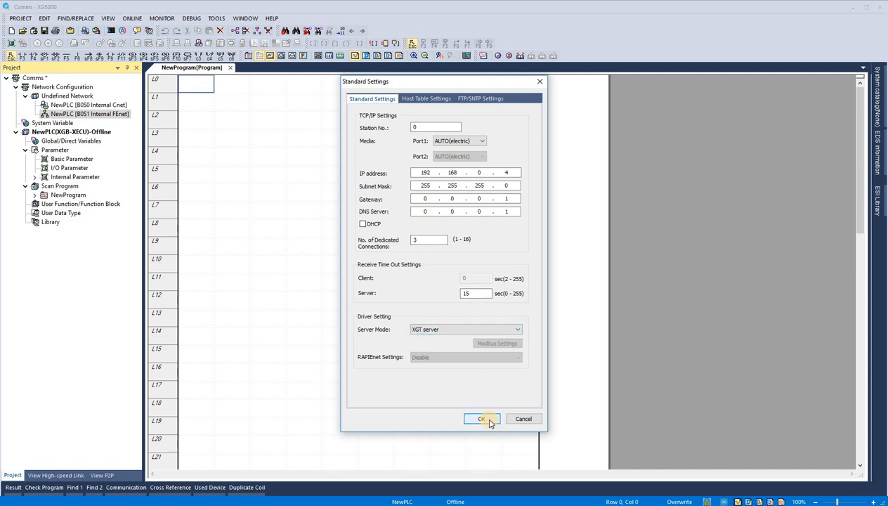
left_click(489, 421)
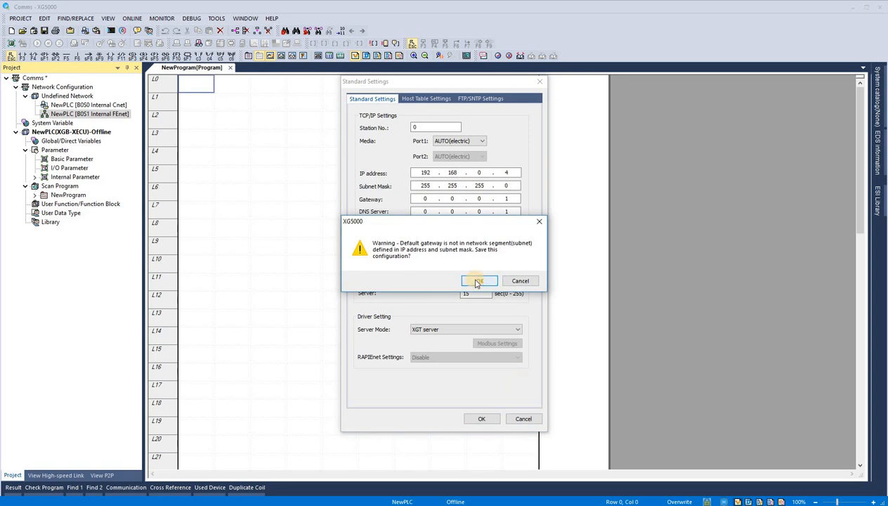
left_click(477, 281)
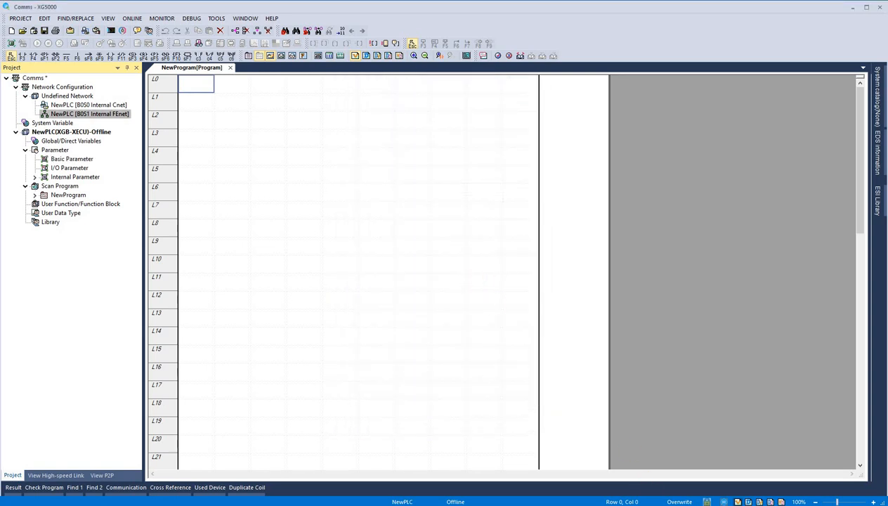
Switch to XP-Builder and accept the XGT panel settings for the eXP40-TTA project
mouse_move(625, 504)
left_click(625, 479)
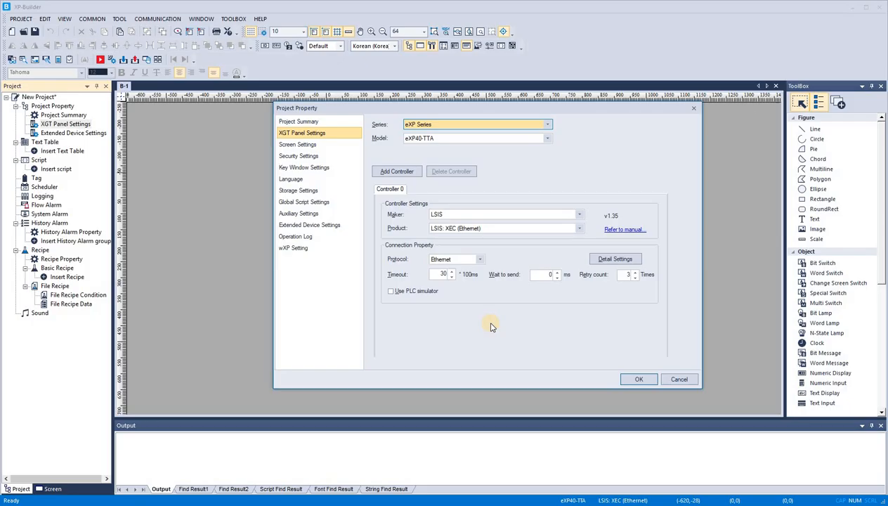
left_click(636, 380)
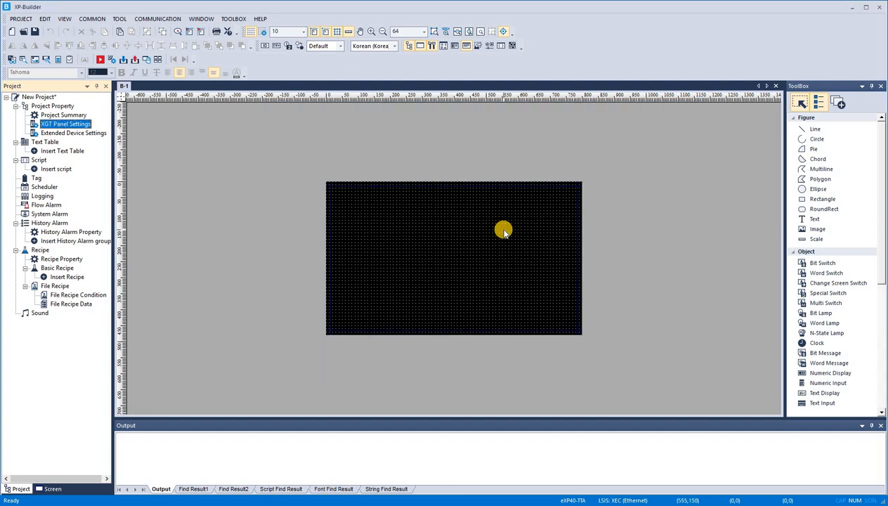
Examine the project download's Ethernet and USB connection options and the XGT panel scan, then close the dialogs without downloading
left_click(158, 18)
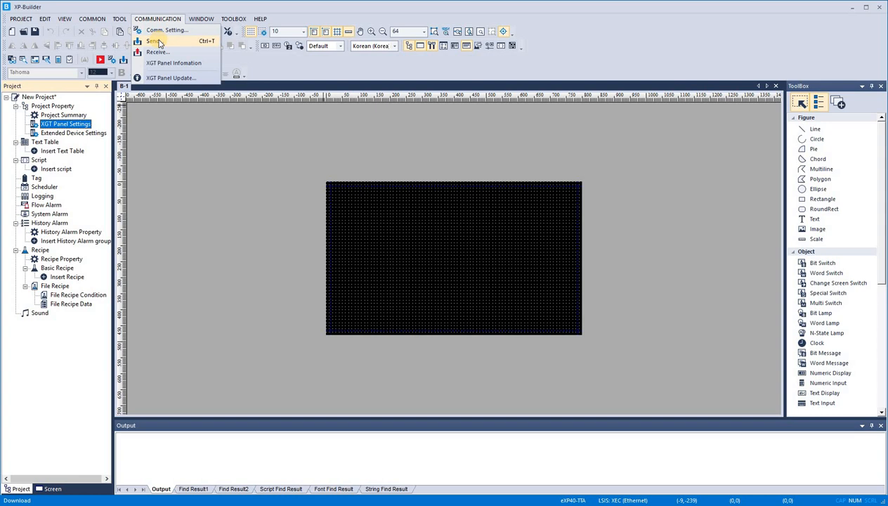
left_click(157, 42)
left_click(525, 199)
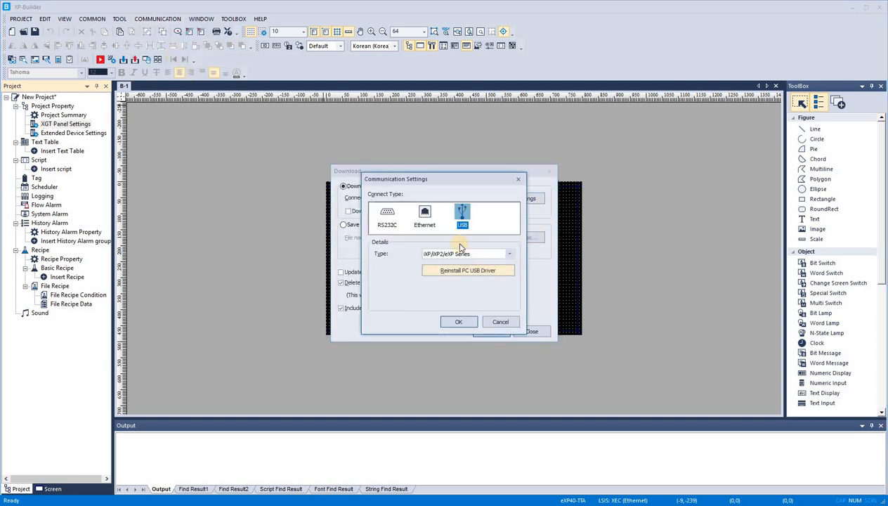
left_click(430, 222)
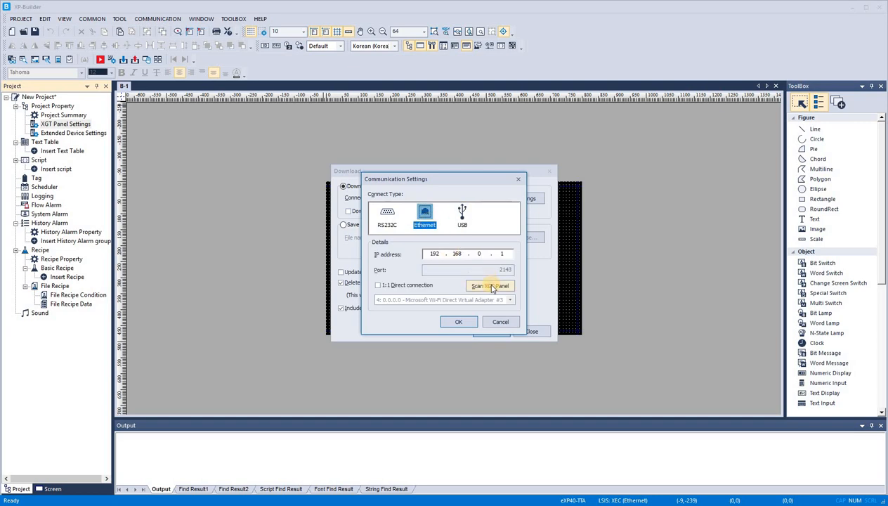
left_click(492, 286)
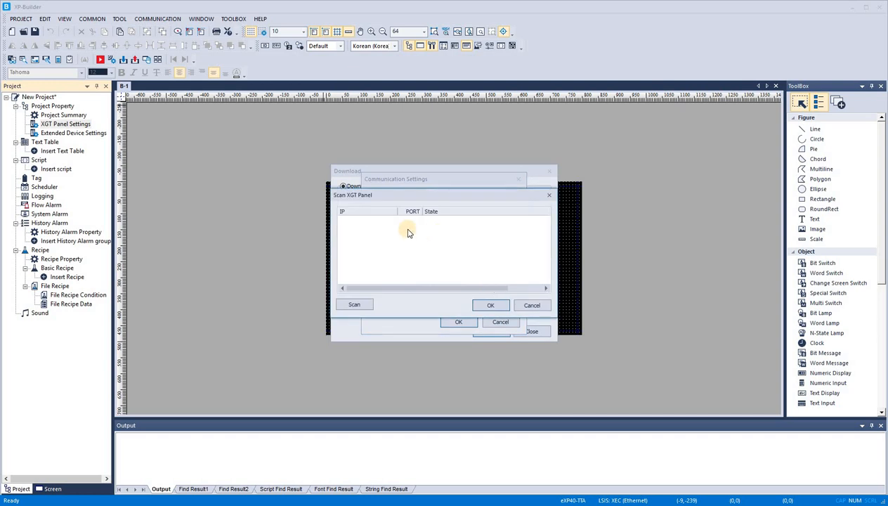
left_click(530, 307)
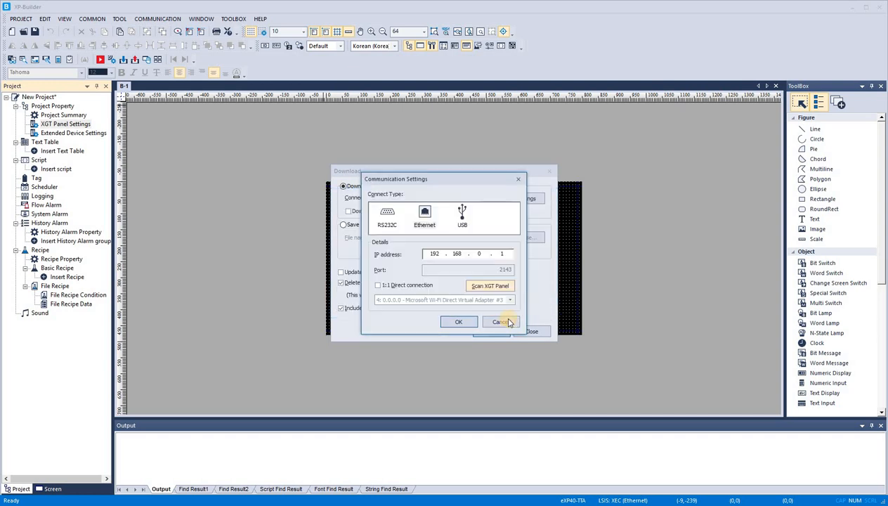
left_click(463, 217)
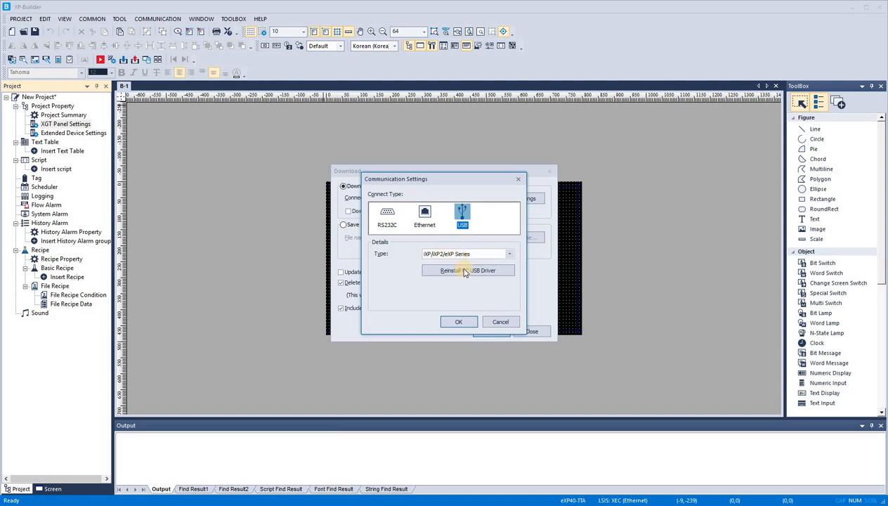
left_click(500, 323)
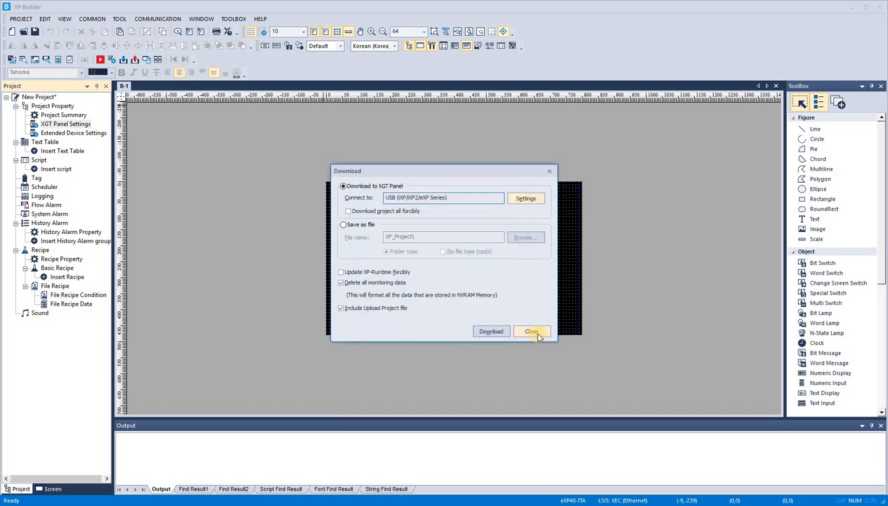
left_click(532, 332)
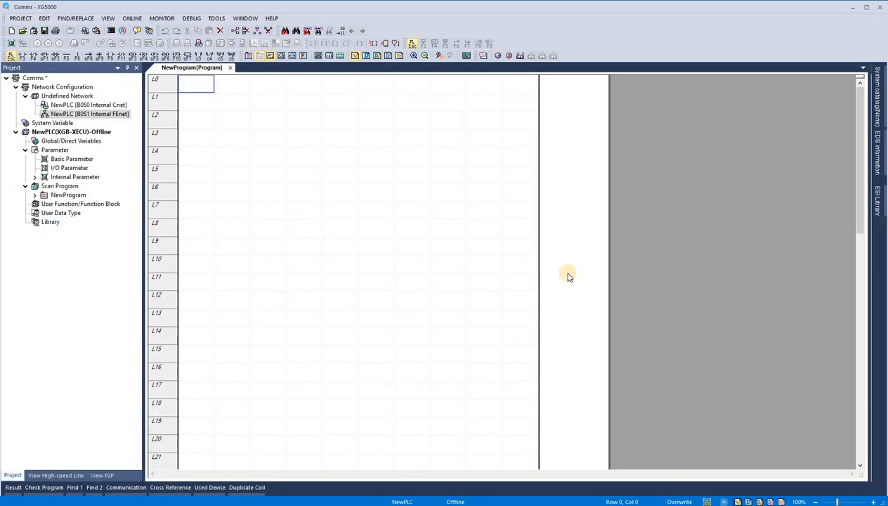
In XG5000, try the USB type with Local depth in the PLC connection settings, and leave the dialog without applying
left_click(131, 19)
left_click(145, 40)
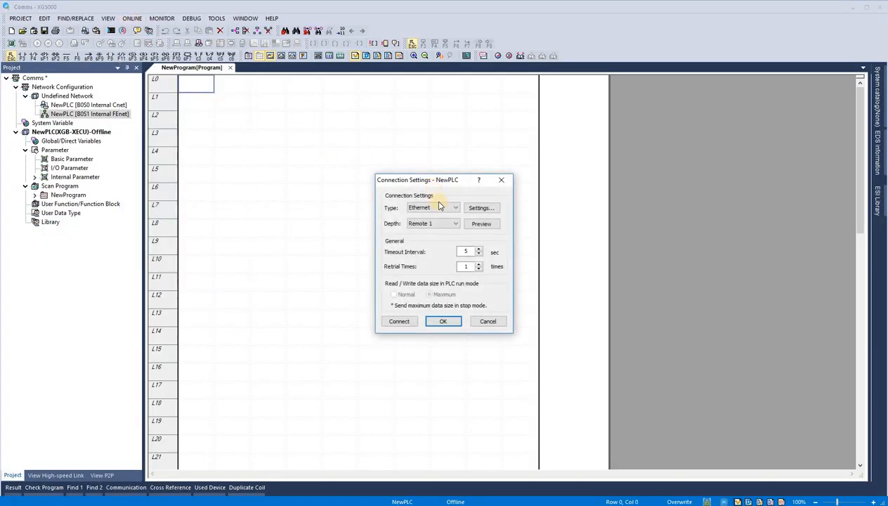
left_click(443, 208)
left_click(433, 223)
left_click(433, 223)
left_click(426, 232)
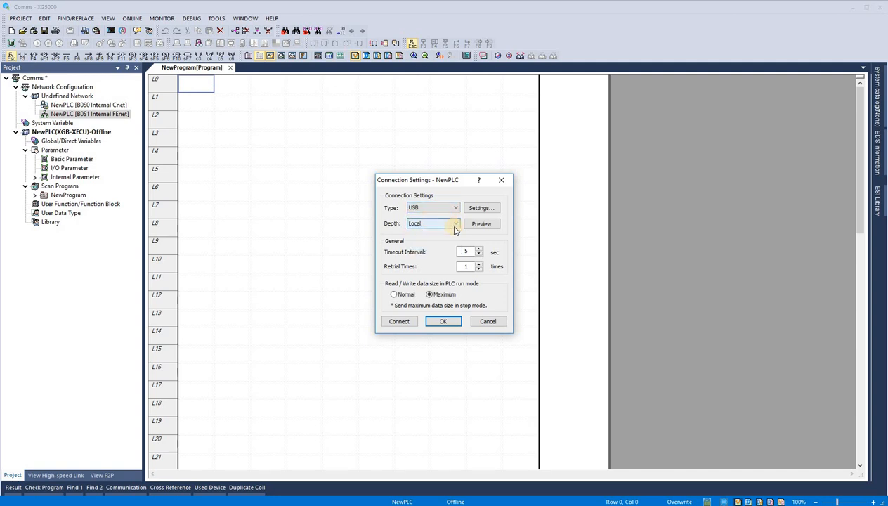
left_click(403, 327)
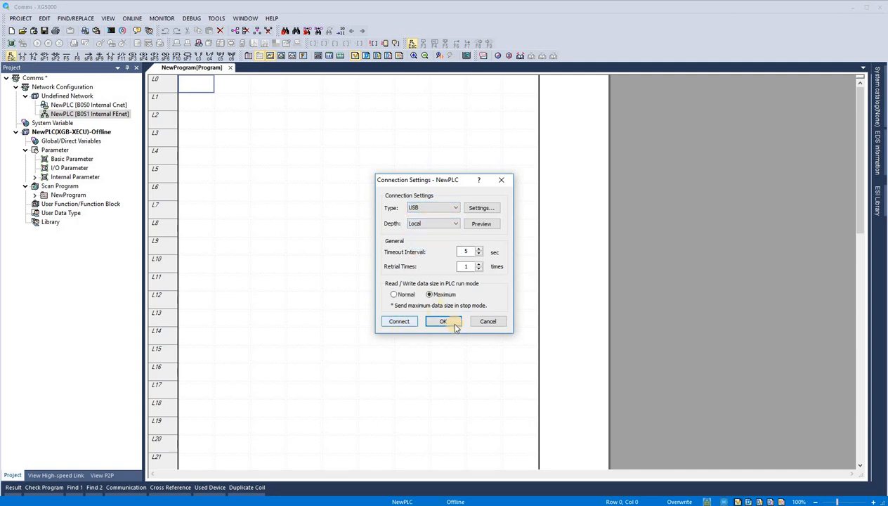
key("Escape")
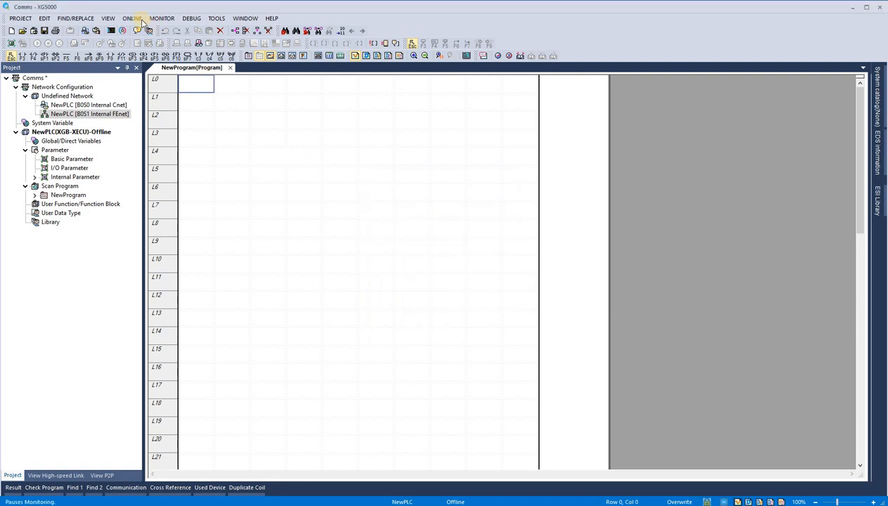
left_click(133, 18)
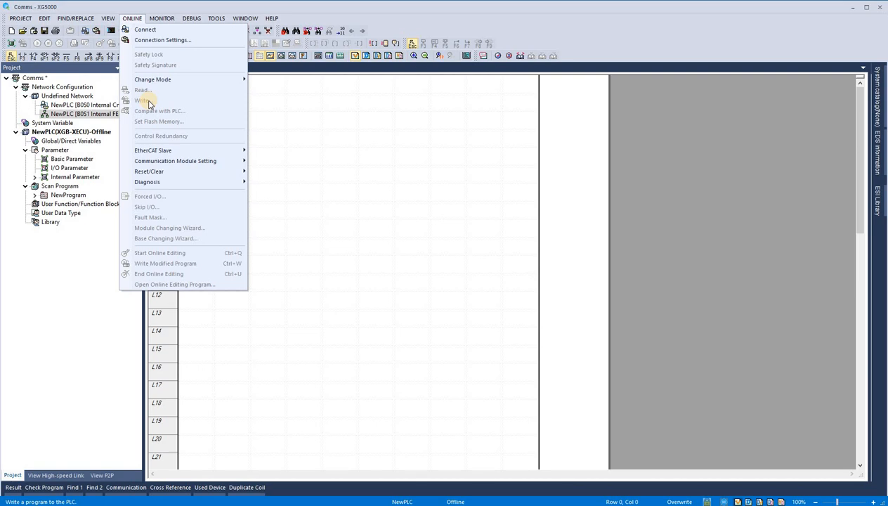
left_click(270, 105)
left_click(133, 19)
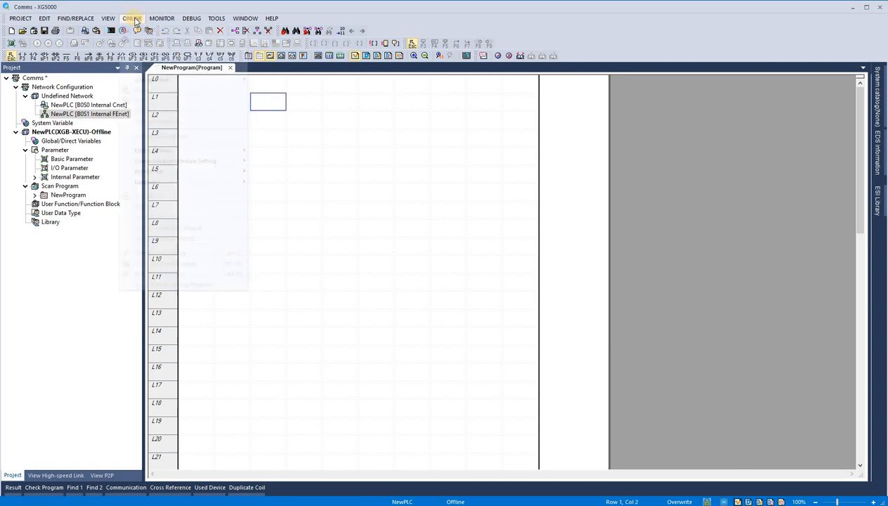
mouse_move(159, 176)
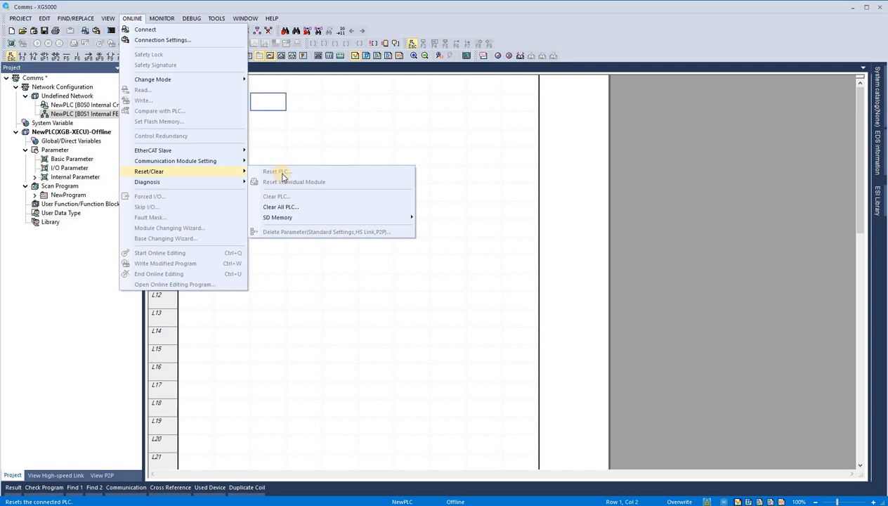
left_click(305, 140)
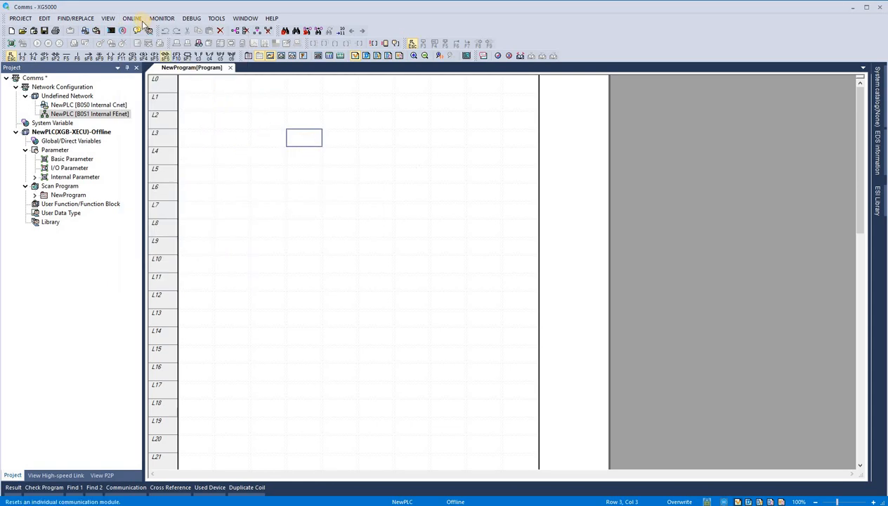
In the PLC connection settings, keep the Ethernet type with Remote 1 depth and preview the connection
left_click(133, 19)
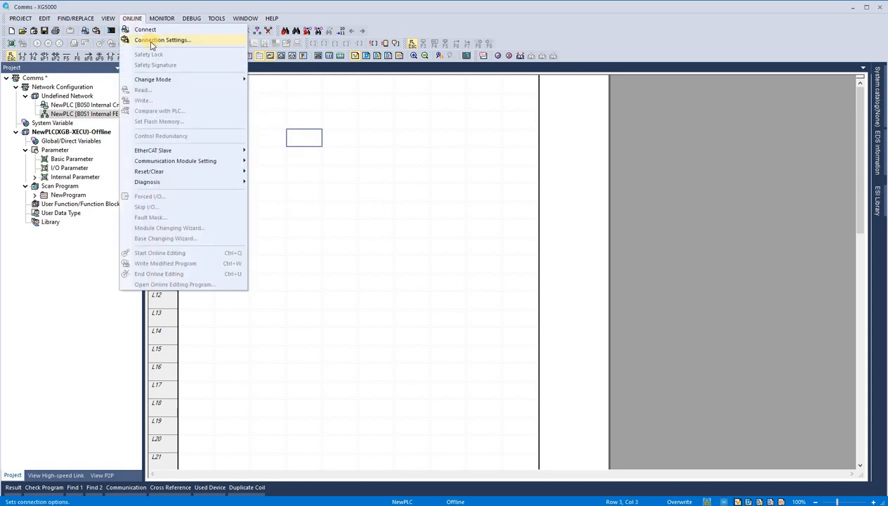
left_click(152, 40)
left_click(447, 208)
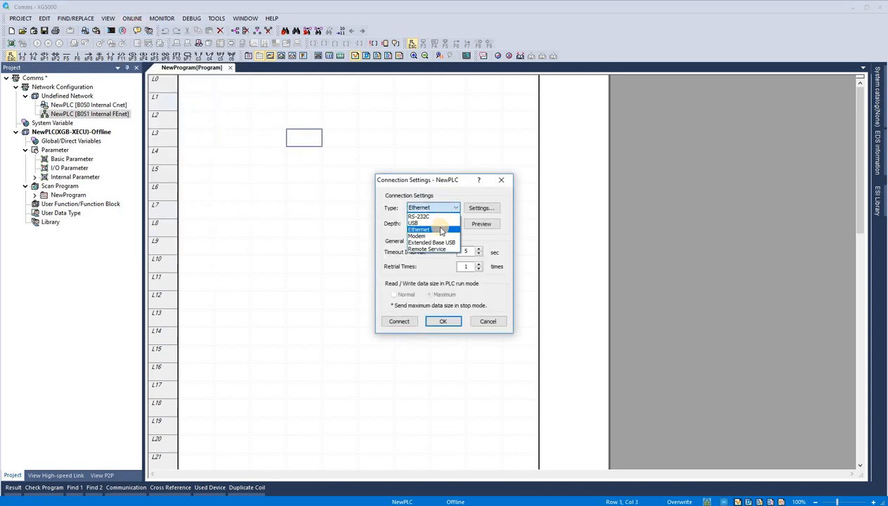
left_click(436, 229)
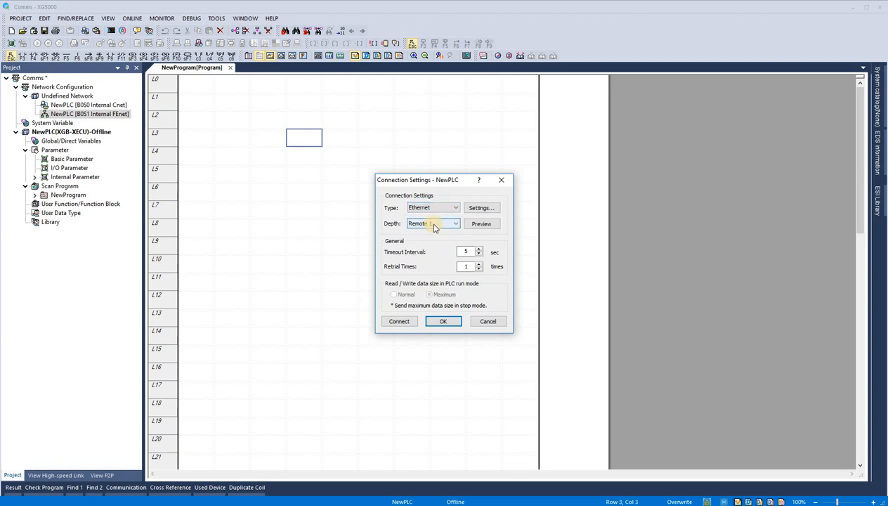
left_click(481, 224)
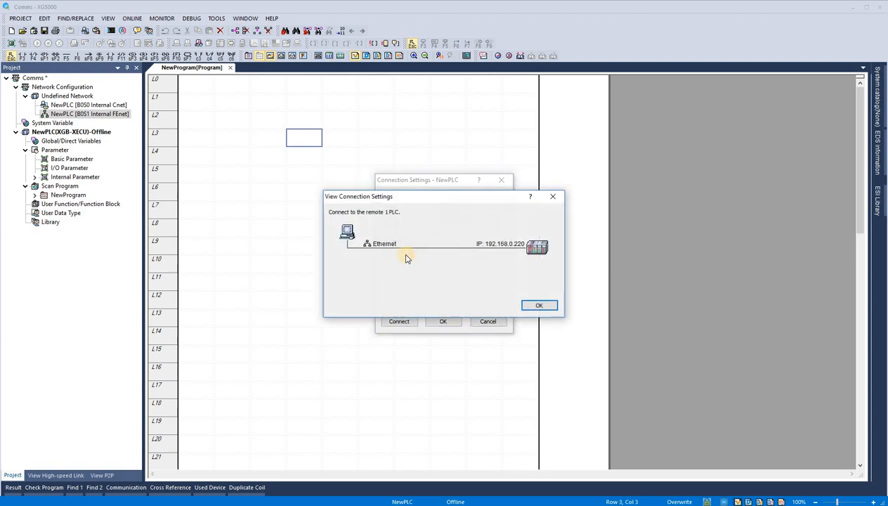
left_click(538, 305)
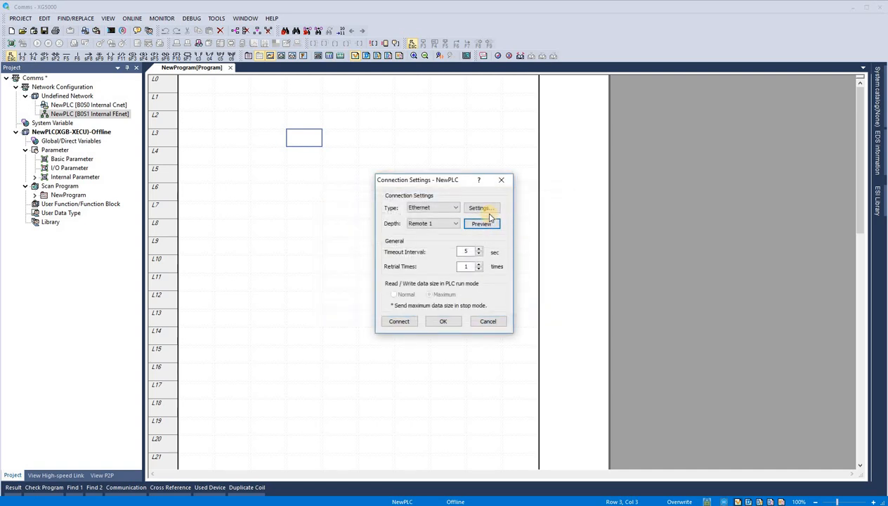
Set the Ethernet connection's IP address to 192.168.0.4, preview the connection, and cancel the connection settings
left_click(482, 208)
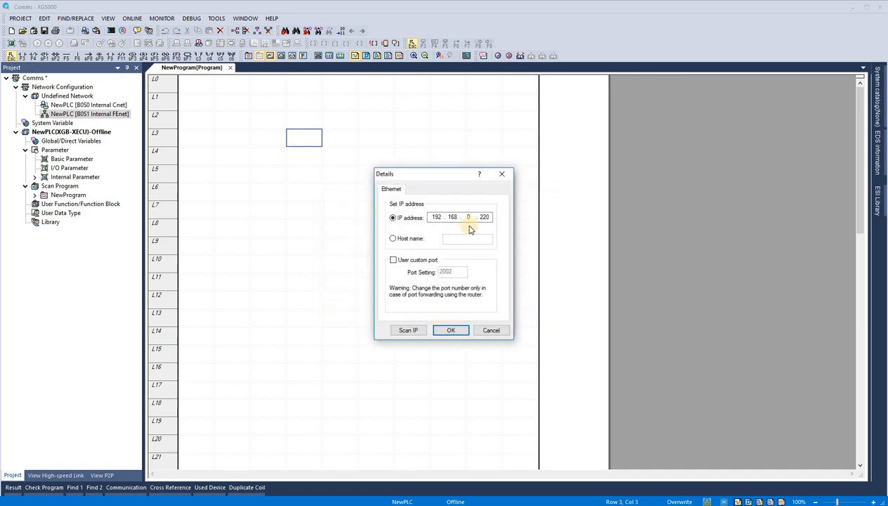
double_click(480, 217)
left_click(456, 331)
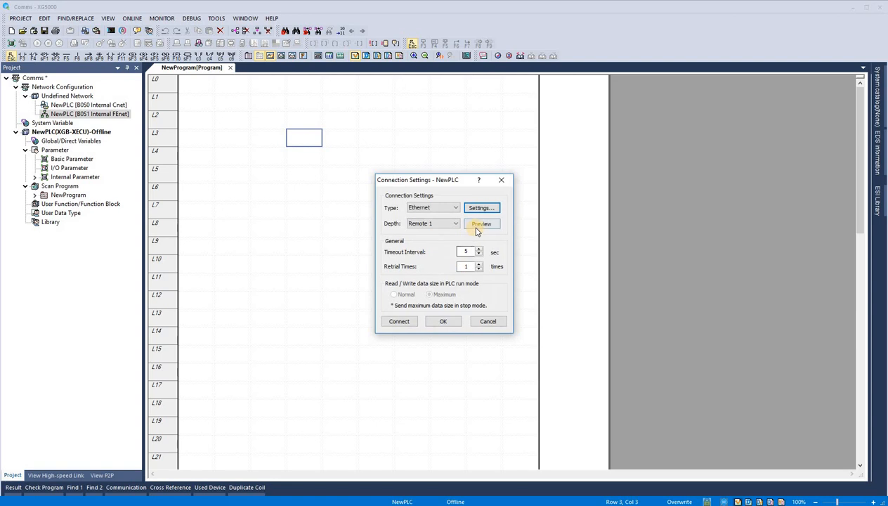
left_click(478, 225)
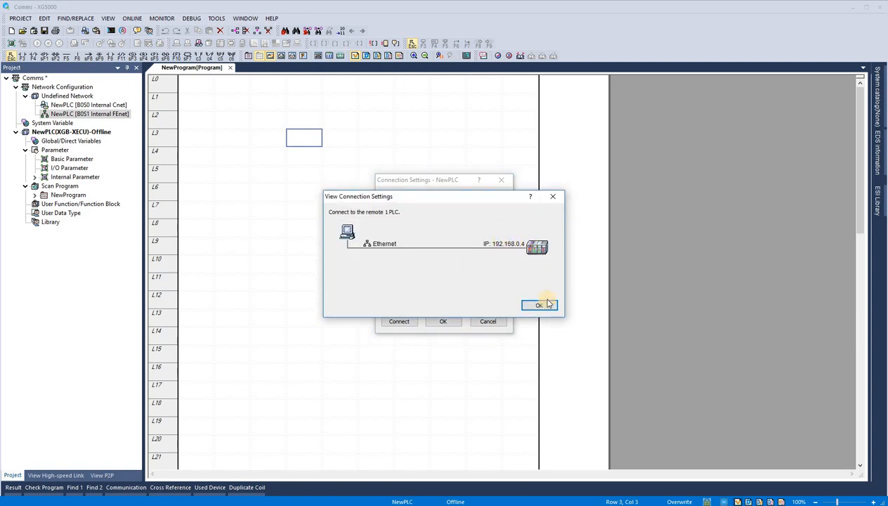
left_click(547, 305)
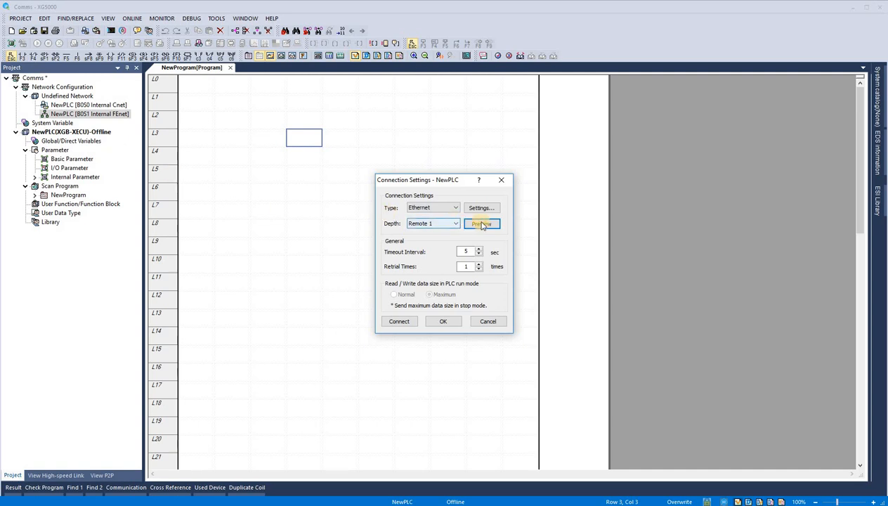
left_click(488, 322)
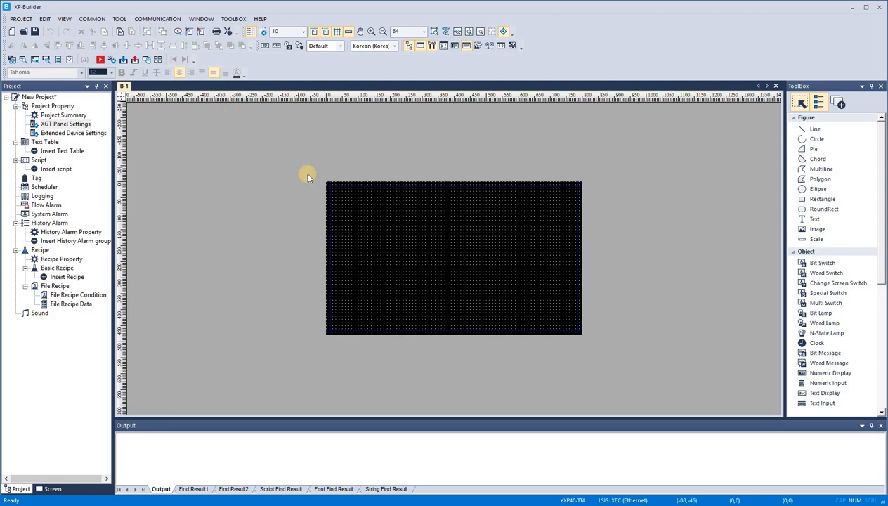
In XP-Builder's communication settings, set the Ethernet IP address to 192.168.0.3, matching the HMI address in the network diagram, and apply it
left_click(158, 20)
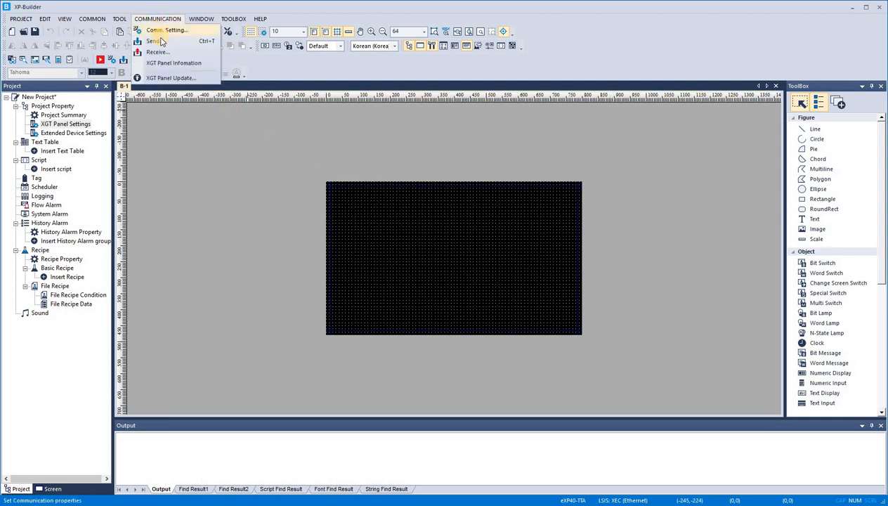
left_click(163, 30)
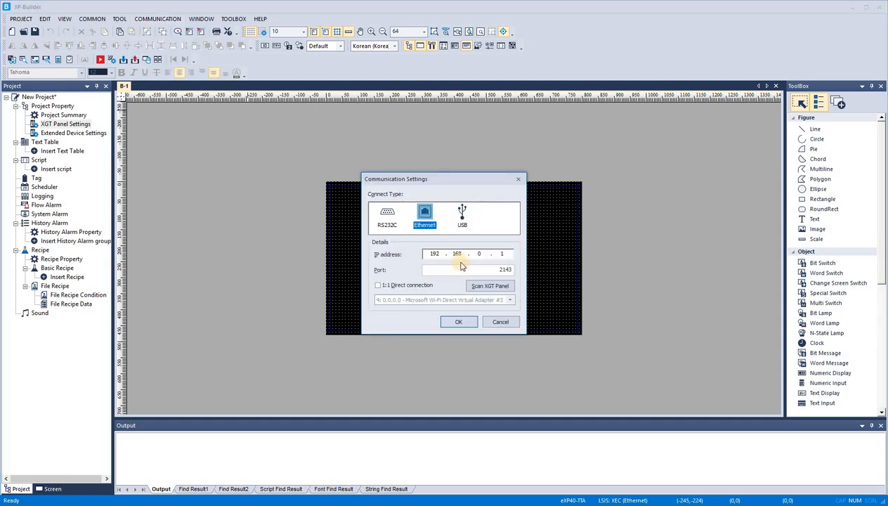
double_click(503, 254)
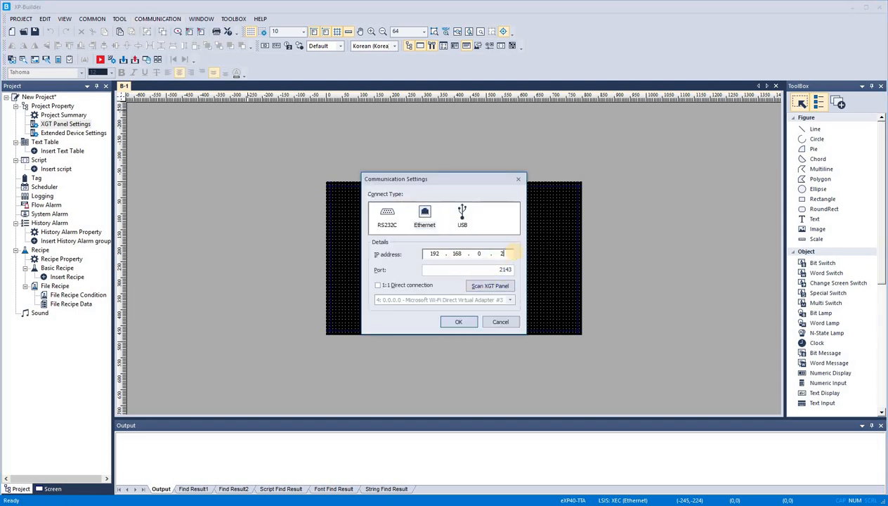
left_click(636, 505)
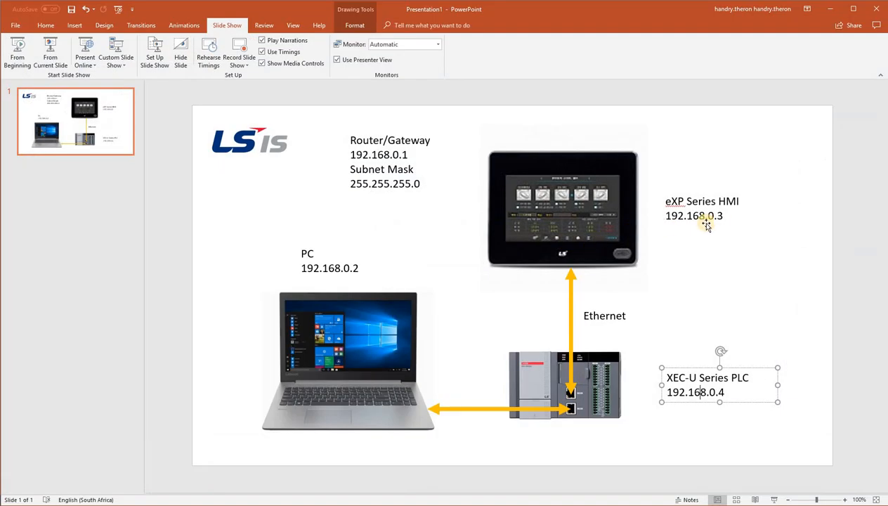
key("alt+Tab")
type("2")
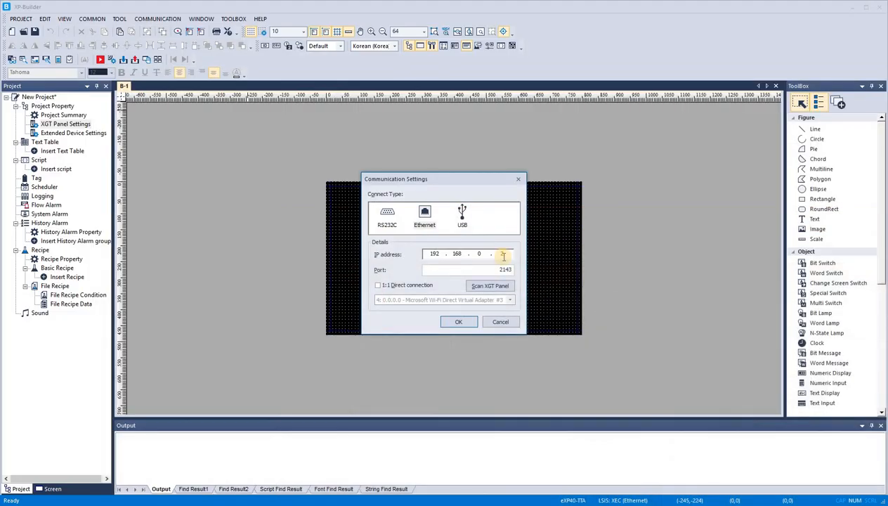
key("shift+Left")
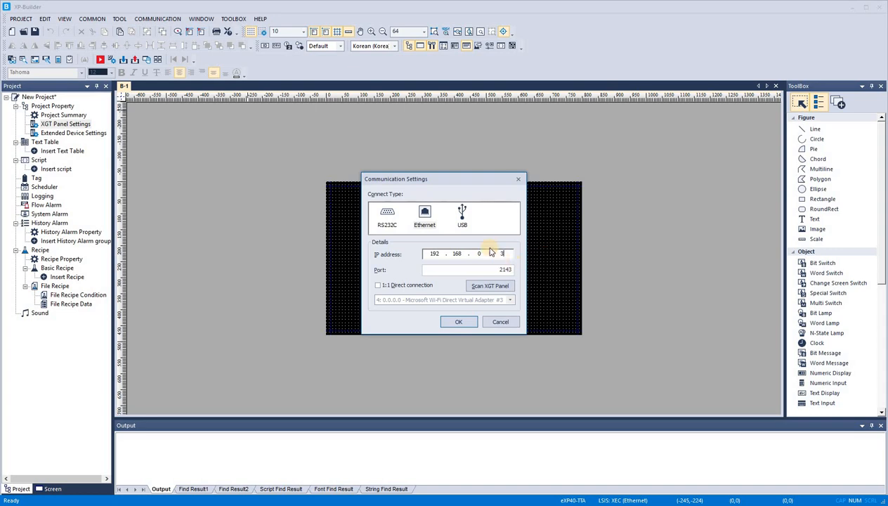
left_click(458, 322)
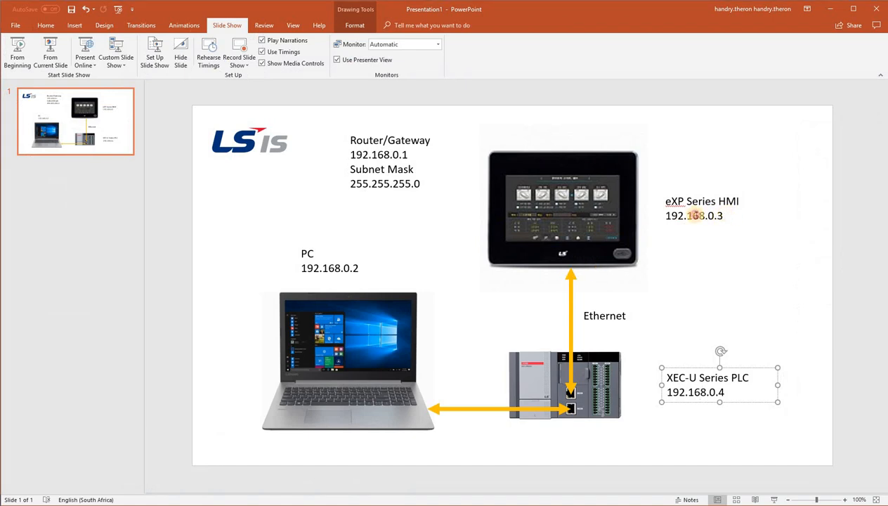
In the PowerPoint network diagram, review the IP addresses assigned to the HMI, PLC, PC and router
double_click(694, 216)
left_click_drag(726, 392, 665, 392)
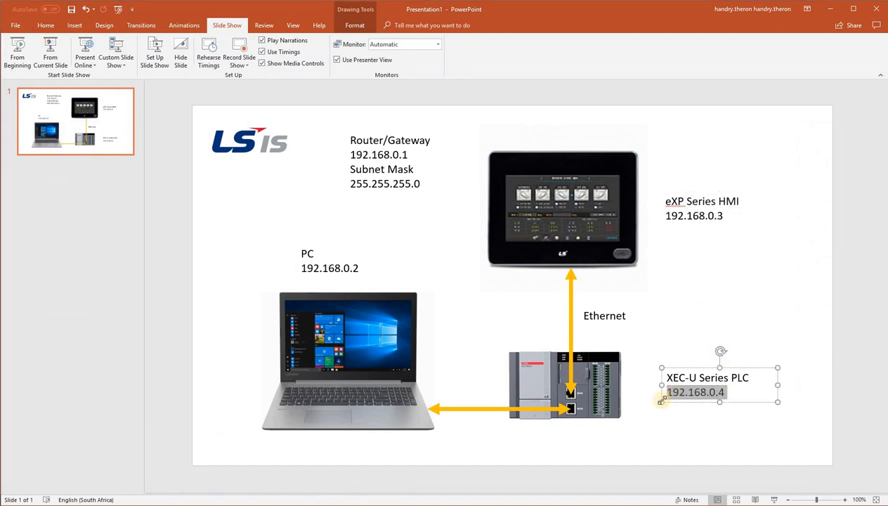
left_click(355, 268)
left_click(405, 155)
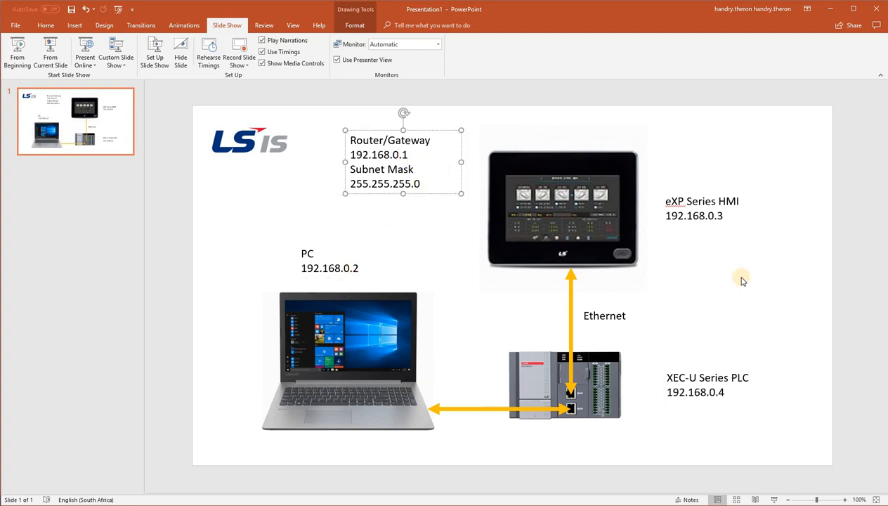
left_click(673, 134)
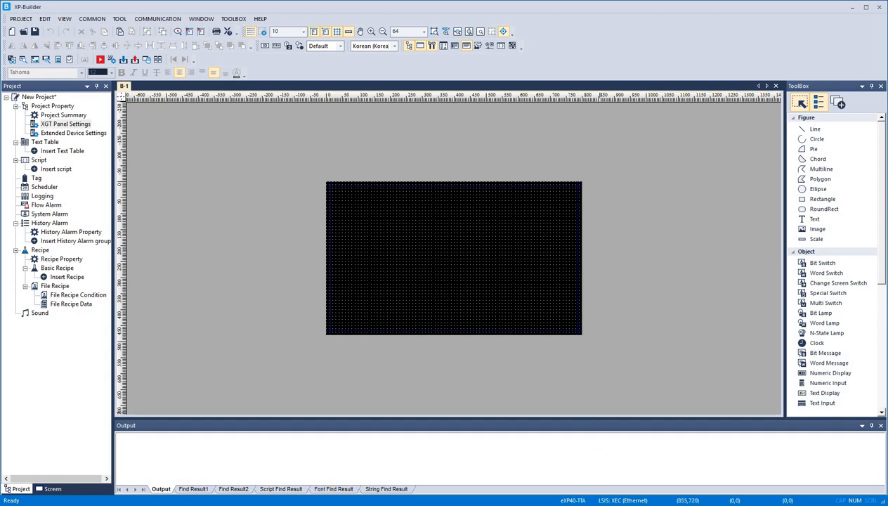
In XP-Builder, draw a bit switch about 184 × 121 on the left half of the HMI screen and assign it device %MX0
mouse_move(563, 504)
scroll(279, 264, "up", 2, "ctrl")
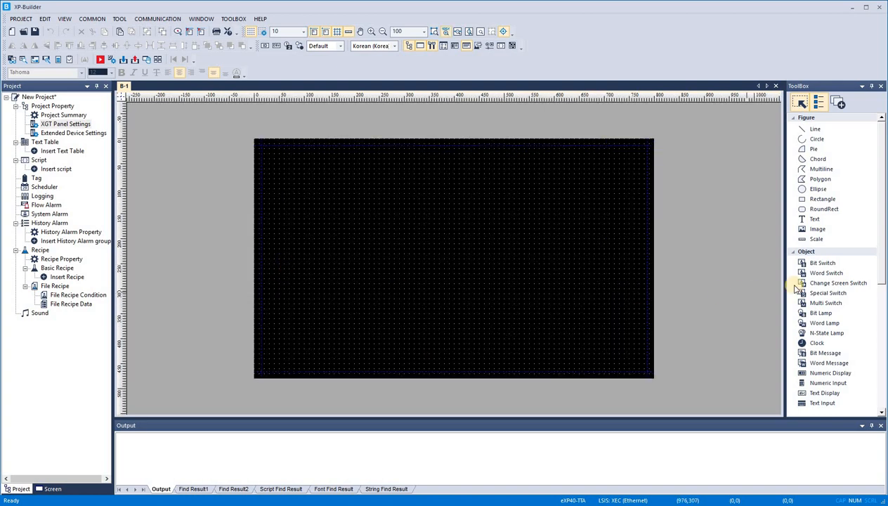
left_click(821, 262)
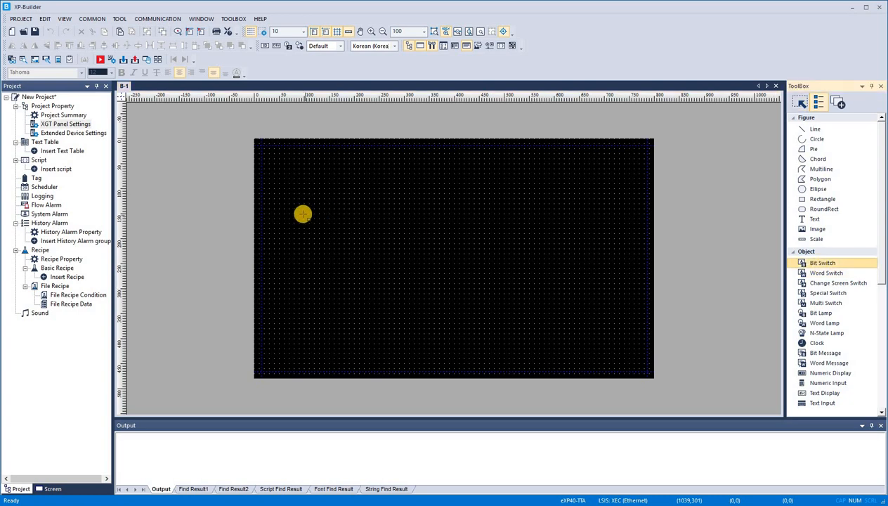
left_click_drag(303, 213, 396, 280)
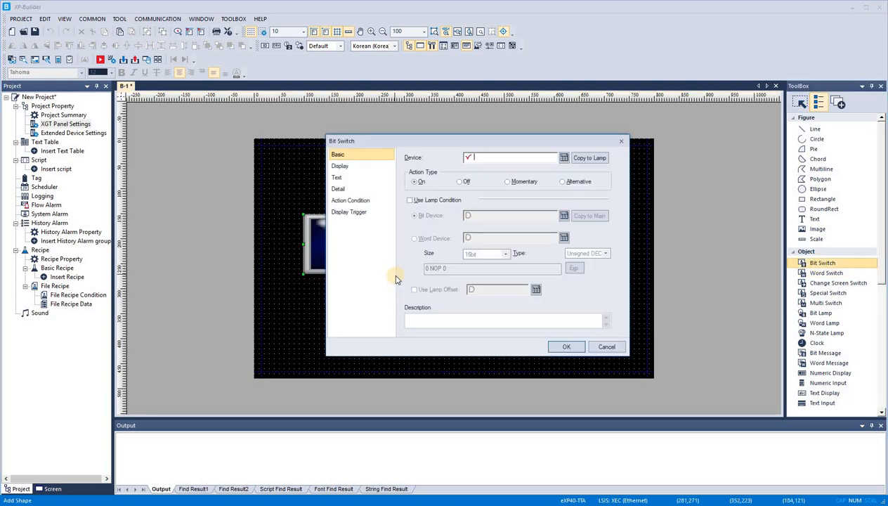
left_click(561, 157)
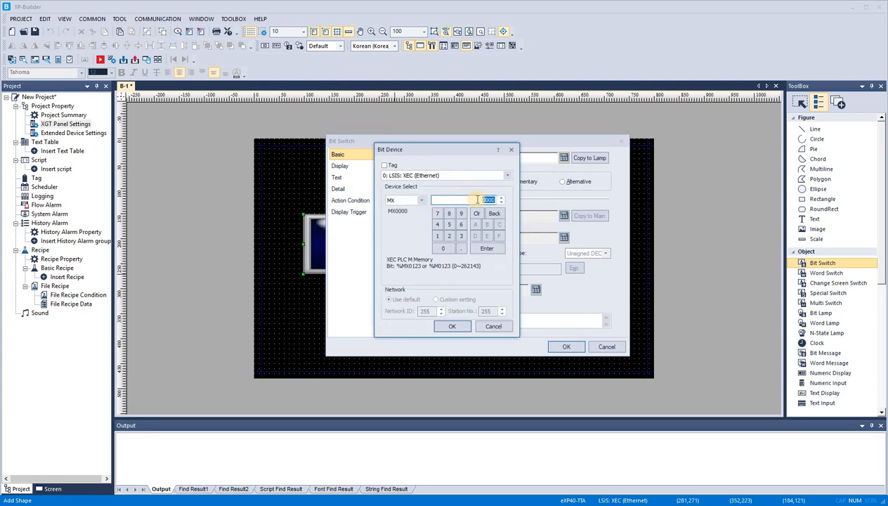
left_click(454, 327)
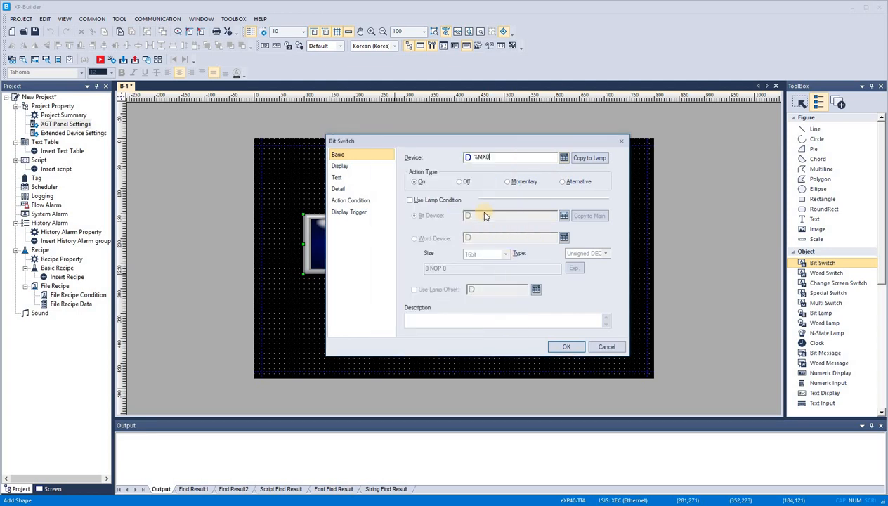
Set the bit switch's action type to Alternative and enable its lamp condition with bit device %MX0
left_click(567, 184)
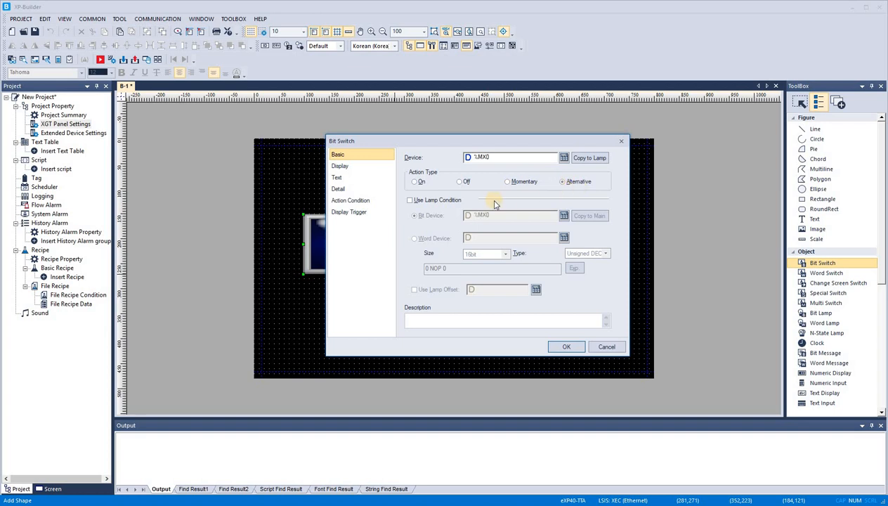
left_click(412, 200)
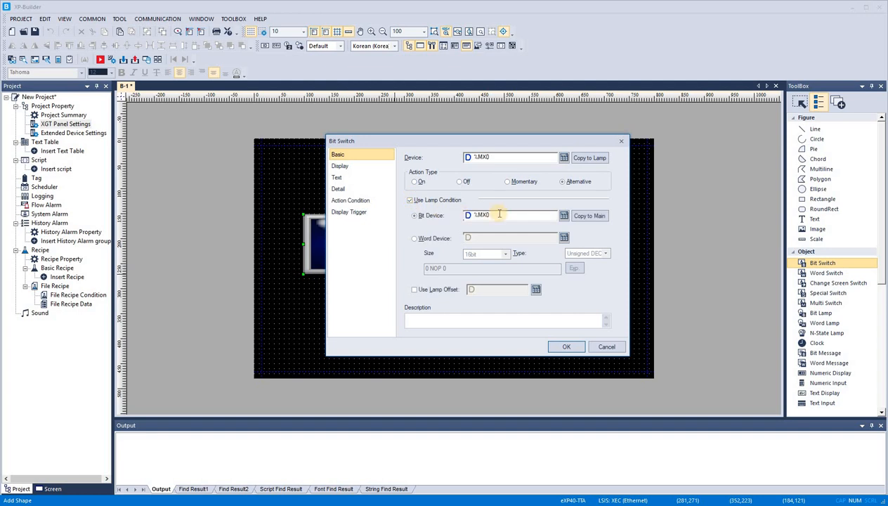
left_click(567, 347)
left_click(556, 279)
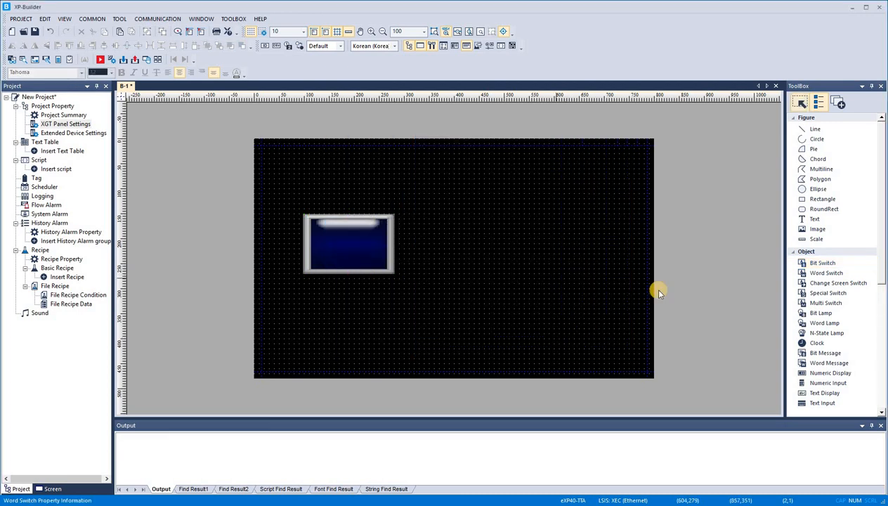
Draw a bit lamp about 162 × 142 to the right of the switch, assign it device %MX1, and adjust its position slightly
left_click(829, 314)
left_click_drag(523, 216, 599, 284)
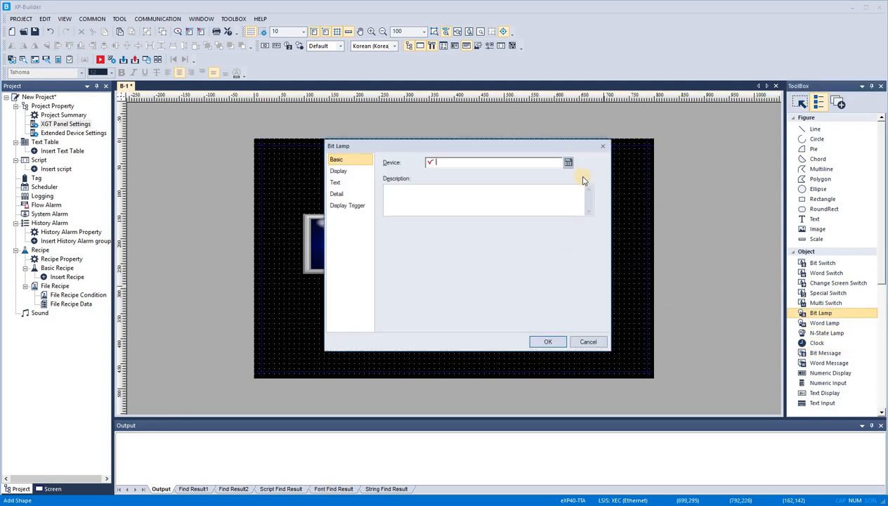
left_click(569, 163)
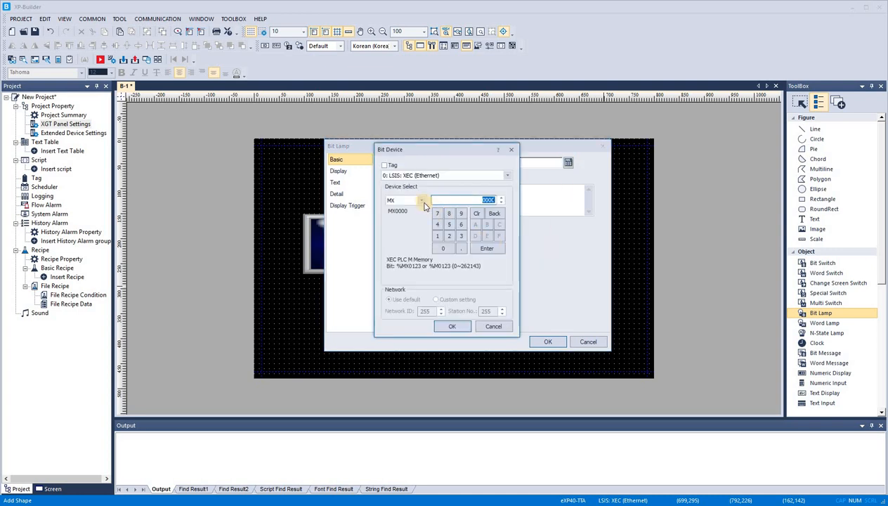
type("1")
left_click(450, 327)
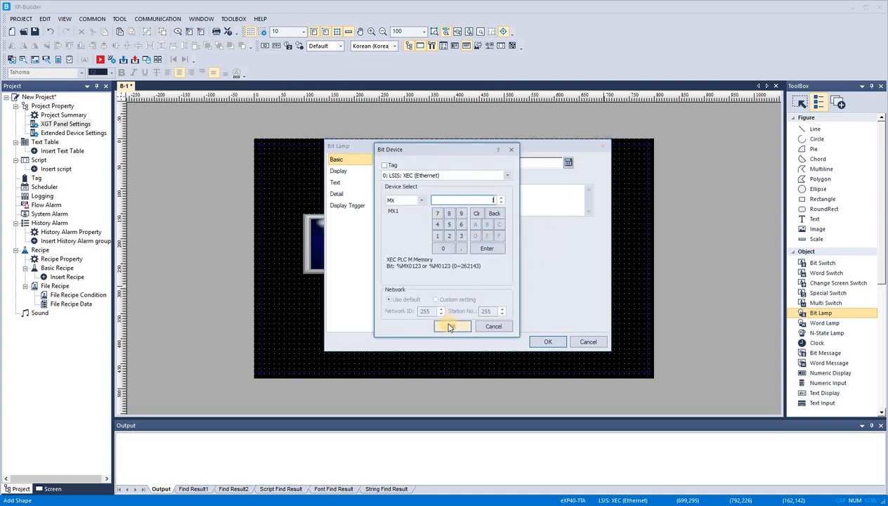
left_click(541, 340)
left_click(516, 288)
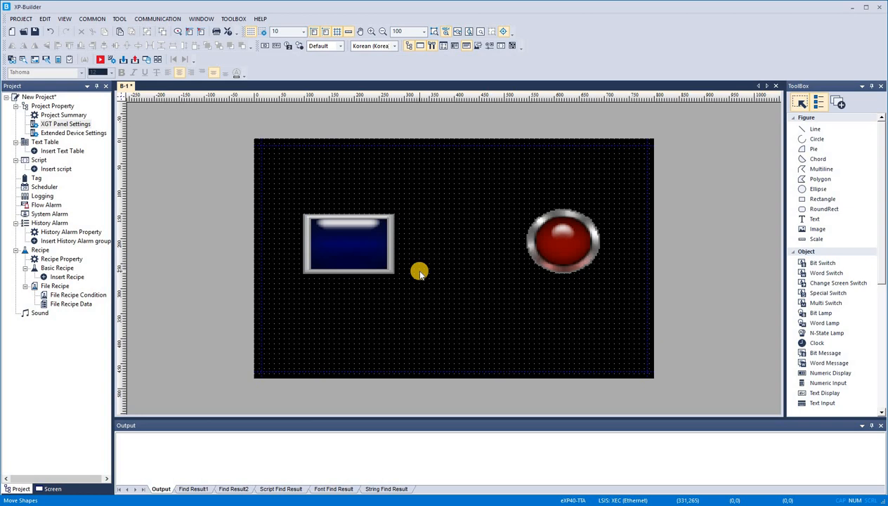
left_click(551, 239)
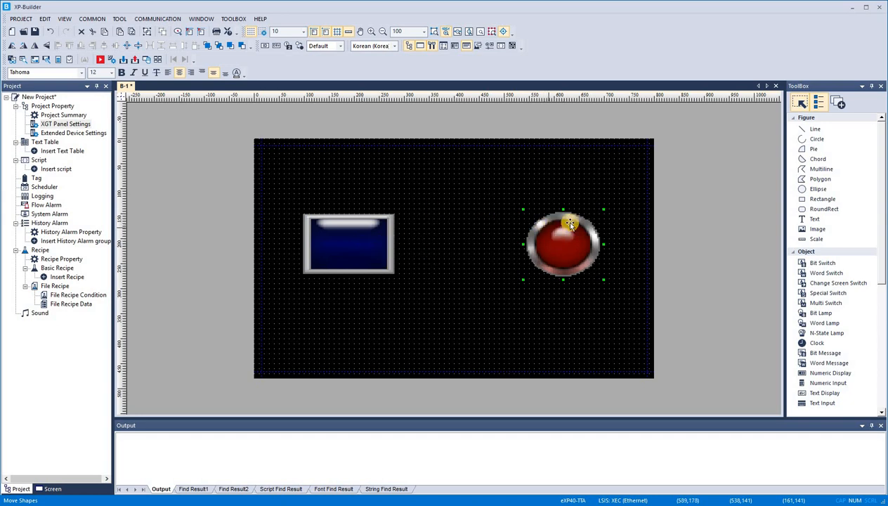
left_click(527, 320)
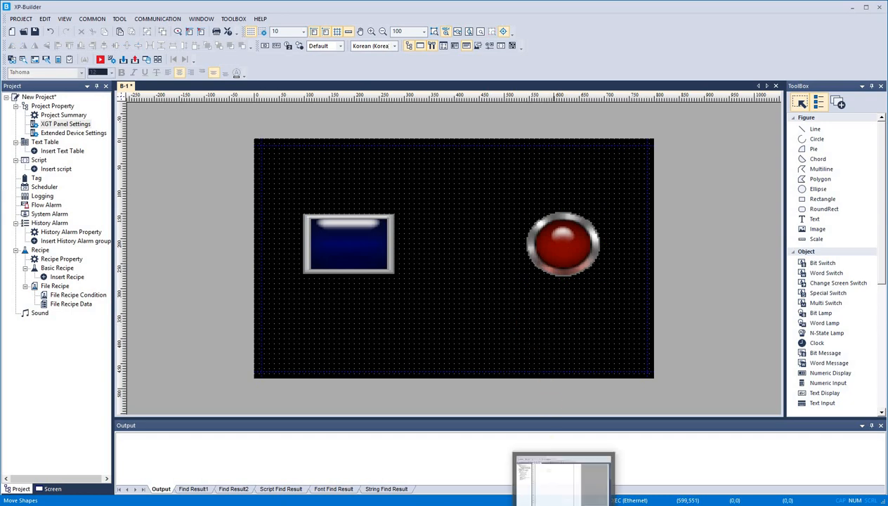
In XG5000, insert a normally open contact at the start of row L2 with a new BOOL variable Button at address %MX0
left_click(563, 475)
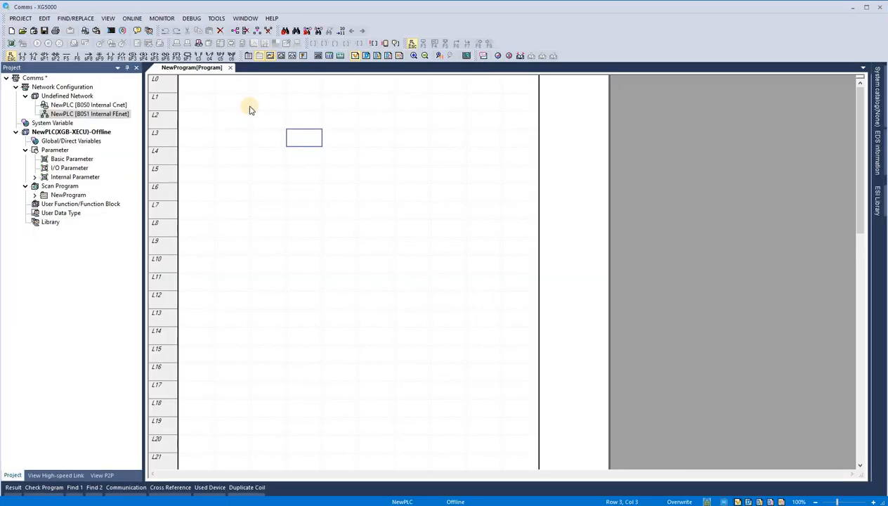
left_click(208, 108)
left_click(22, 55)
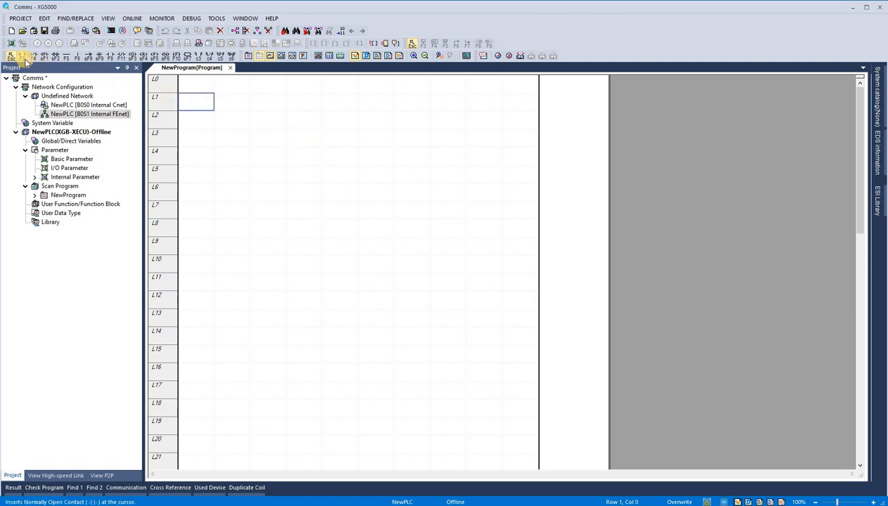
left_click(200, 121)
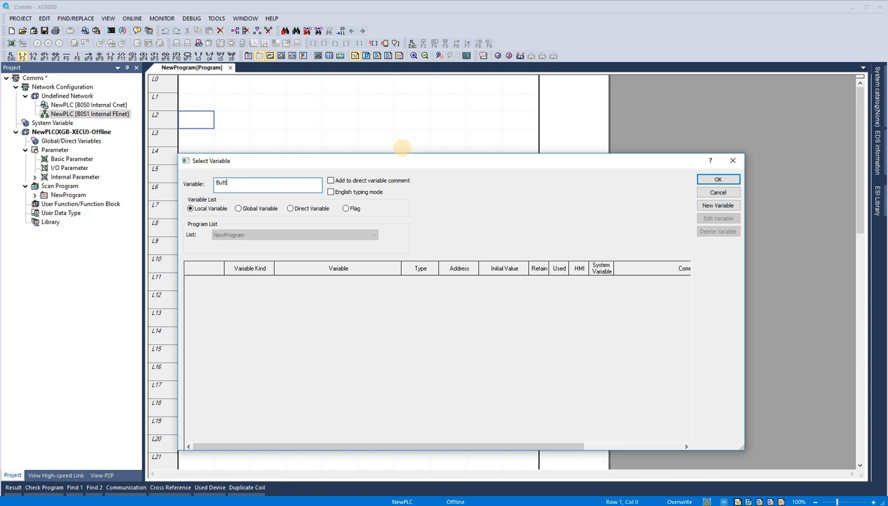
key("Return")
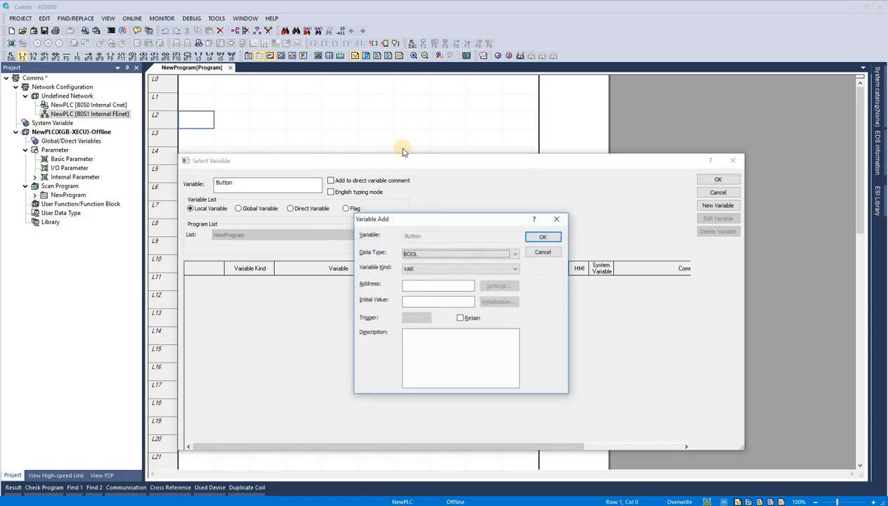
left_click(431, 287)
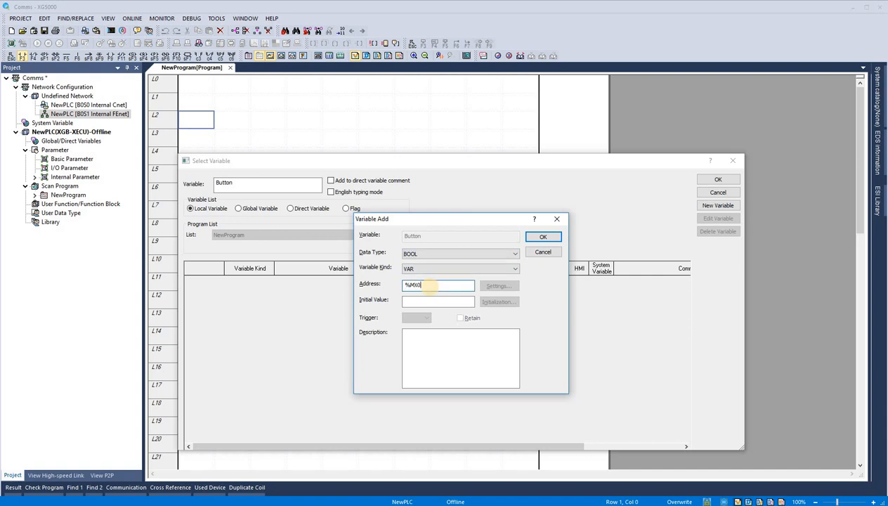
left_click(542, 237)
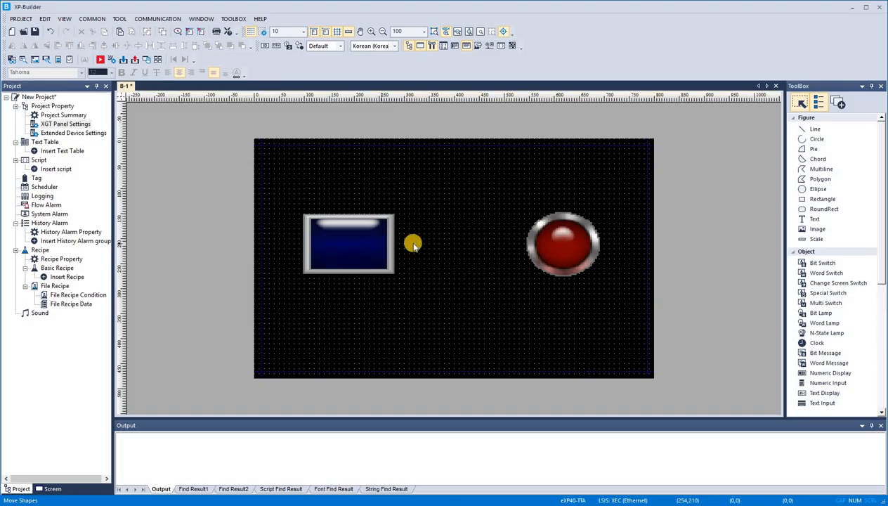
Check the bit switch's device in XP-Builder, and show both addresses and variable names in the XG5000 ladder program
double_click(385, 241)
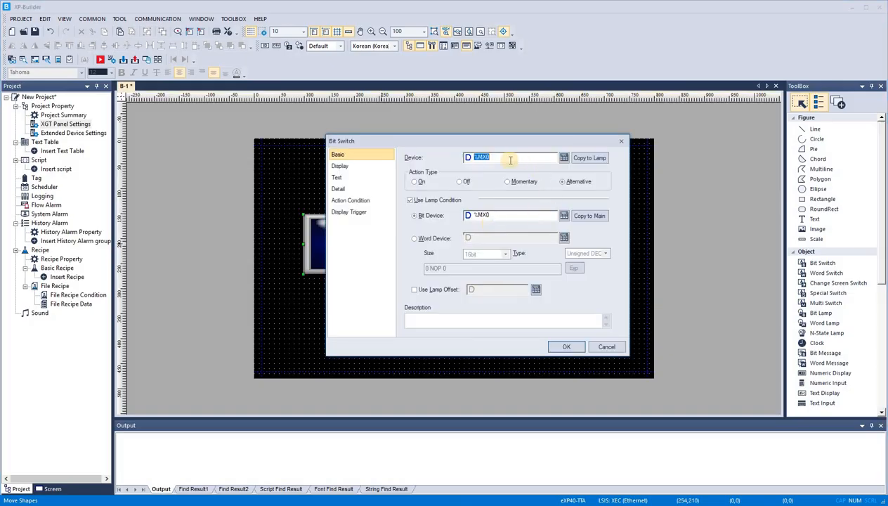
left_click(567, 347)
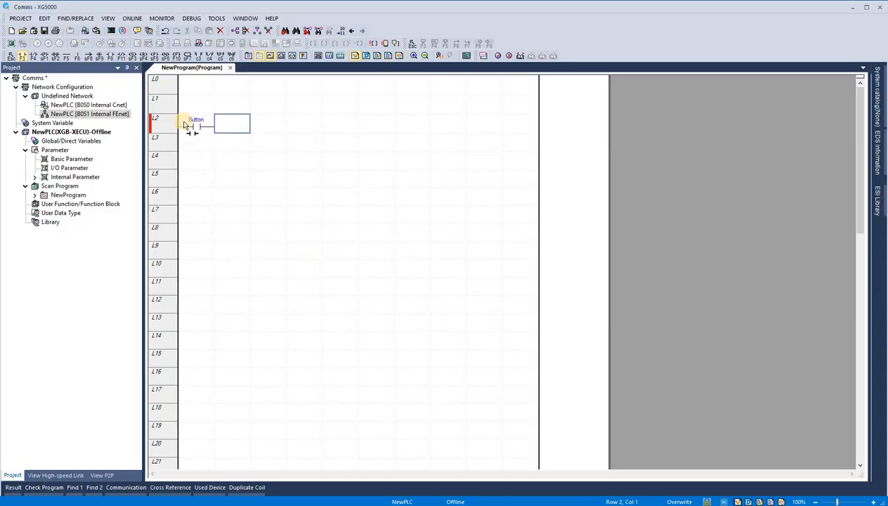
left_click(378, 56)
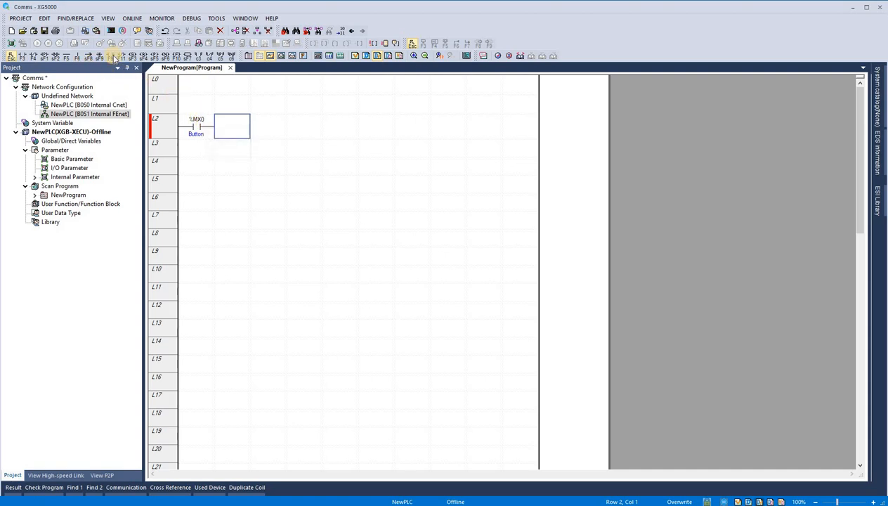
Add an output coil to row L2 after the Button contact with a new BOOL variable Lamp at address %MX1
left_click(237, 133)
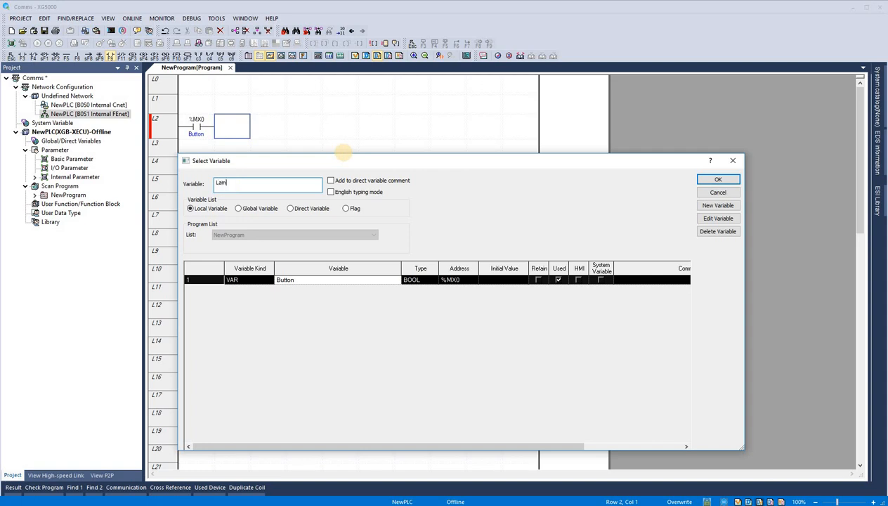
key("Return")
left_click(443, 286)
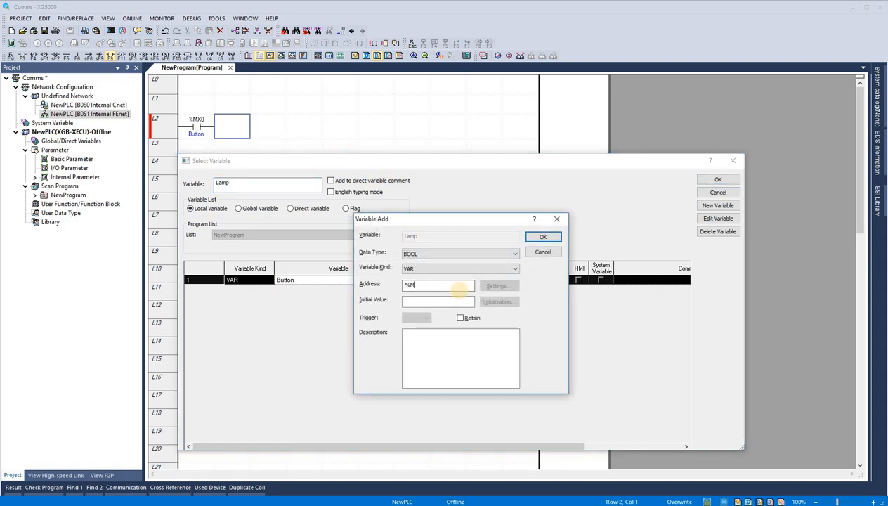
left_click(541, 236)
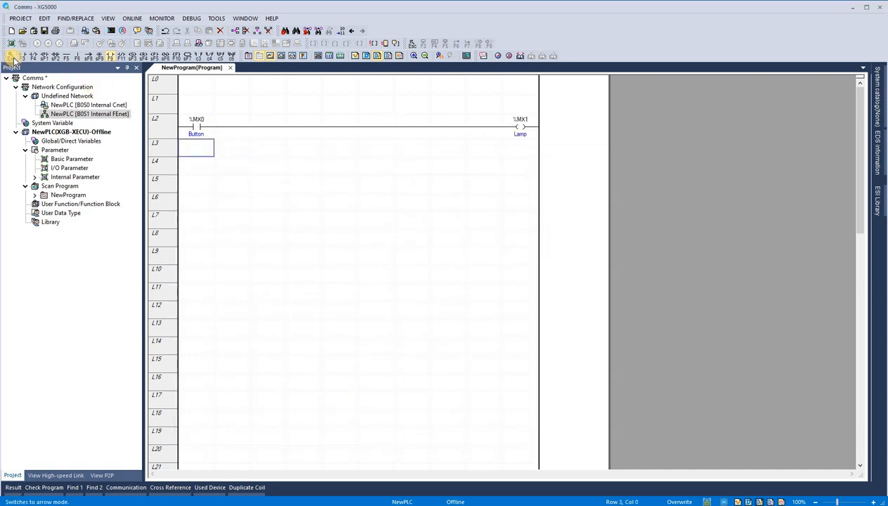
Insert an END instruction on row L5 of the ladder program and return to selection mode
left_click(187, 55)
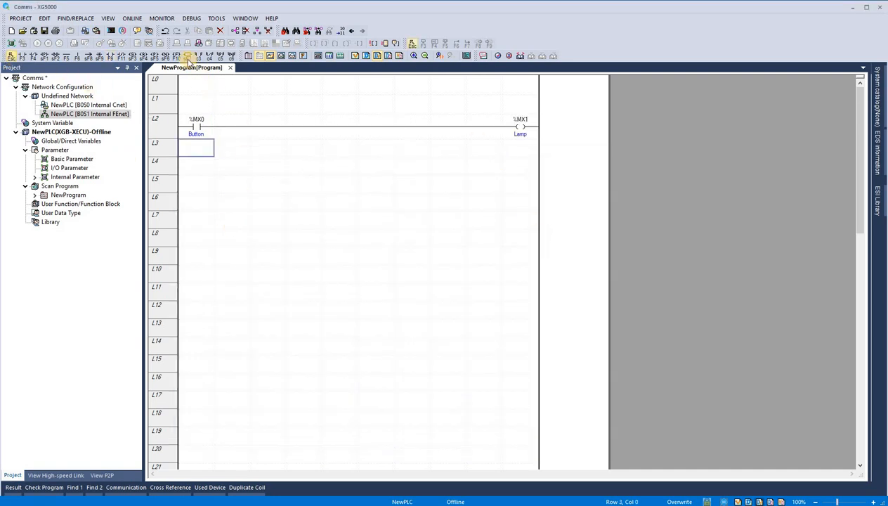
left_click(186, 187)
left_click(402, 247)
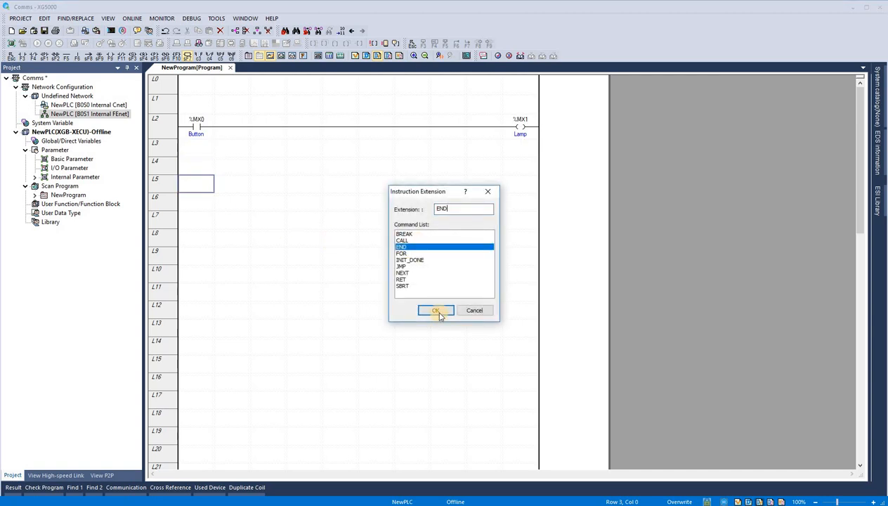
left_click(436, 310)
left_click(12, 56)
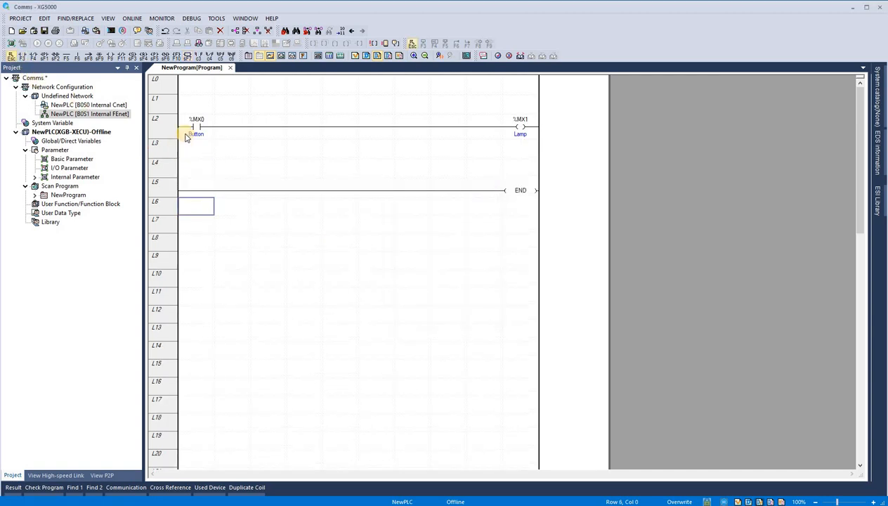
Compare the ladder's Button contact and Lamp coil with the switch and lamp on the HMI screen in XP-Builder
left_click(196, 130)
left_click(529, 125)
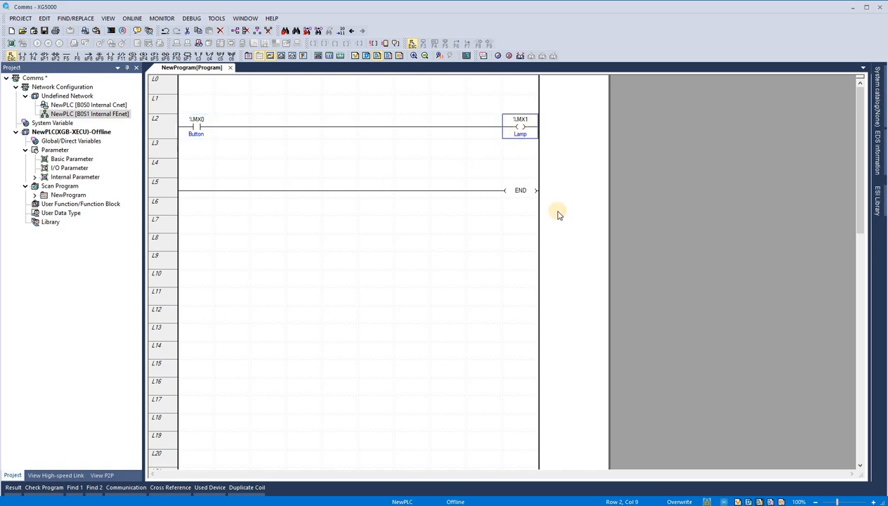
mouse_move(625, 504)
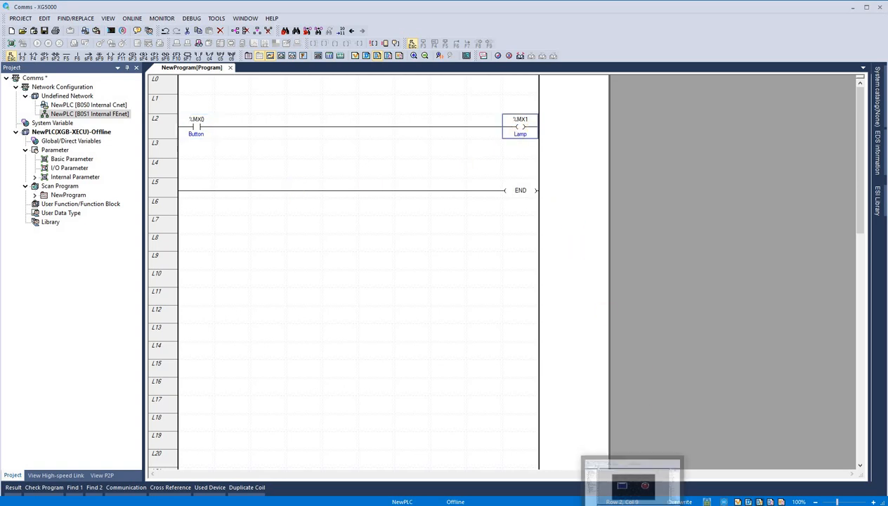
left_click(624, 485)
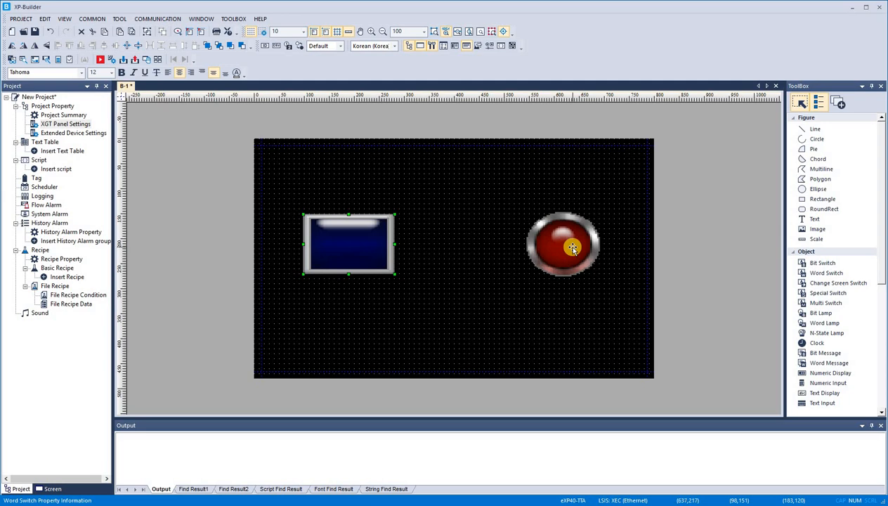
left_click(606, 190)
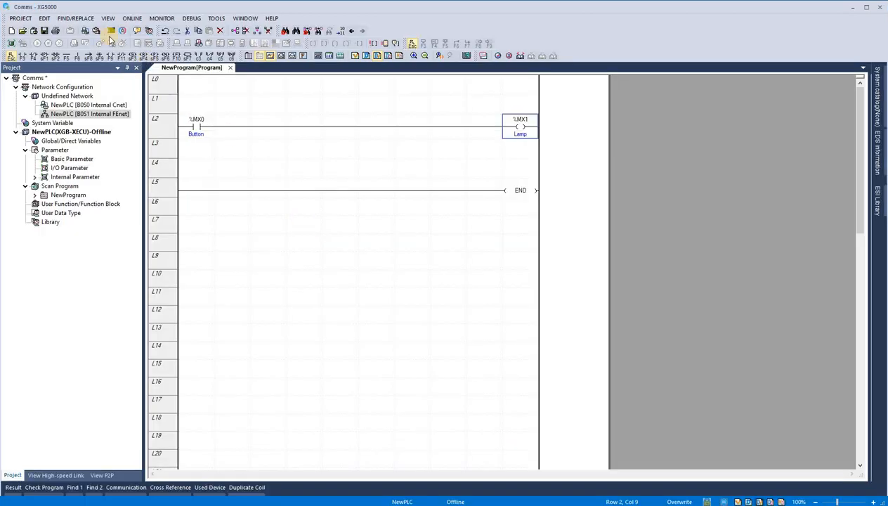
Start the XG5000 PLC simulator, write all parameters and the program to it, and put the PLC in run mode
left_click(111, 30)
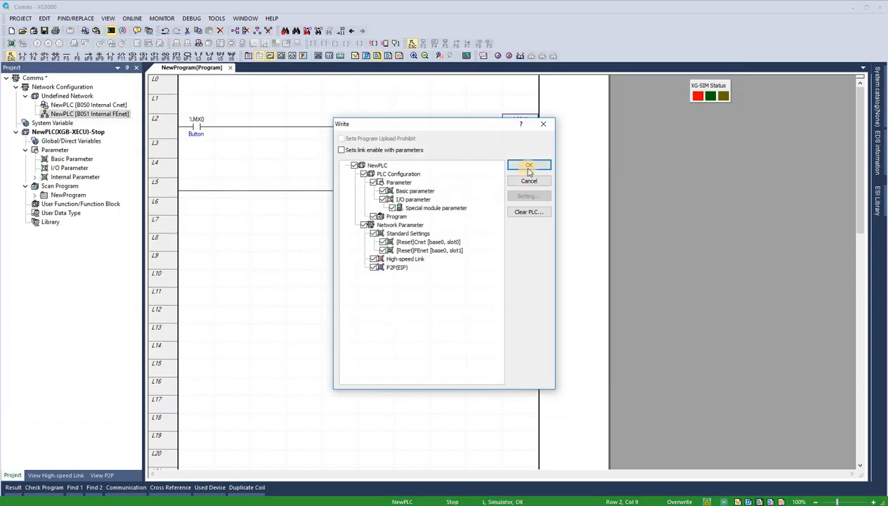
left_click(529, 165)
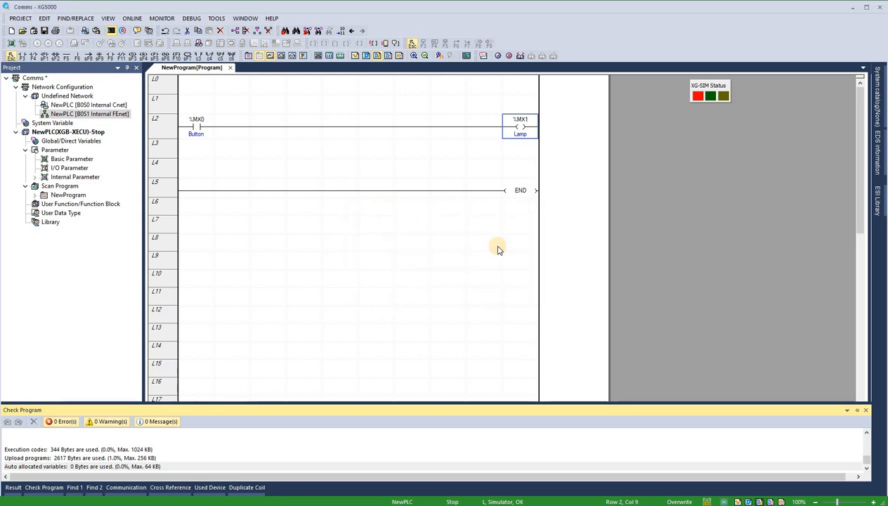
left_click(462, 279)
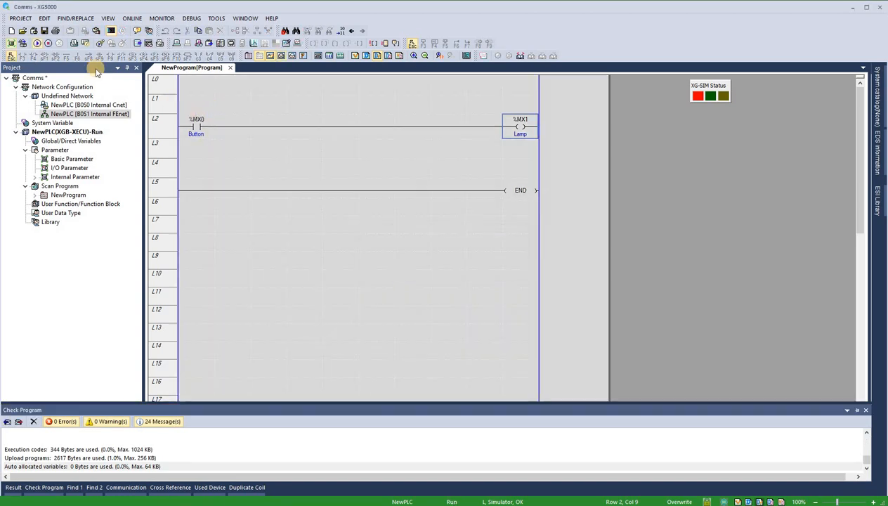
left_click(37, 43)
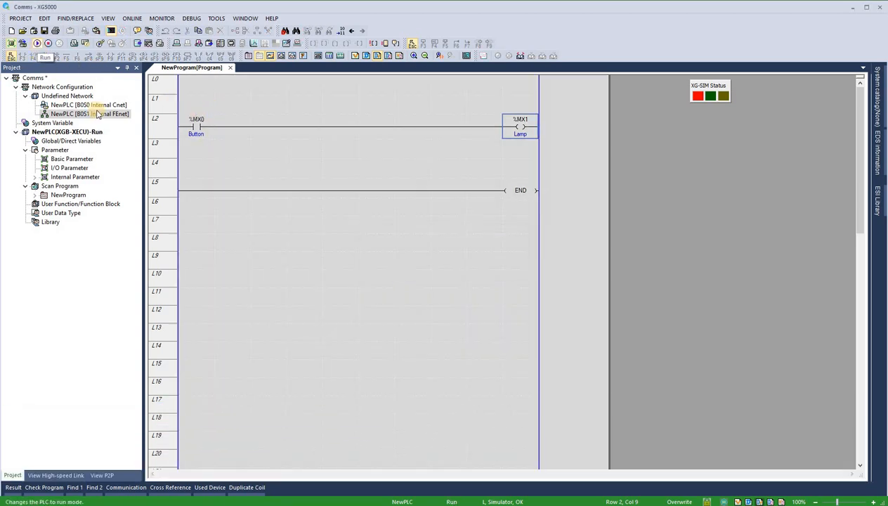
Start the HMI simulation in XP-Builder, toggle the bit switch, and check the response in the XG5000 ladder program
key("alt+Tab")
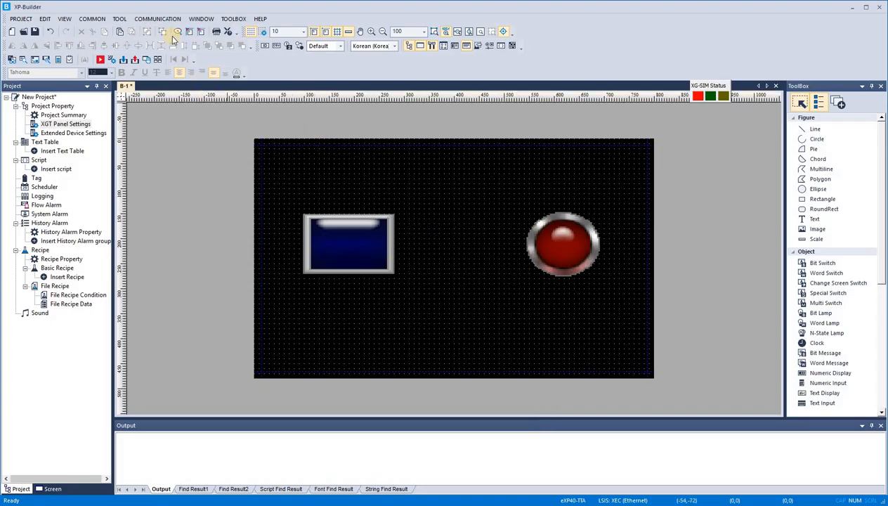
left_click(101, 62)
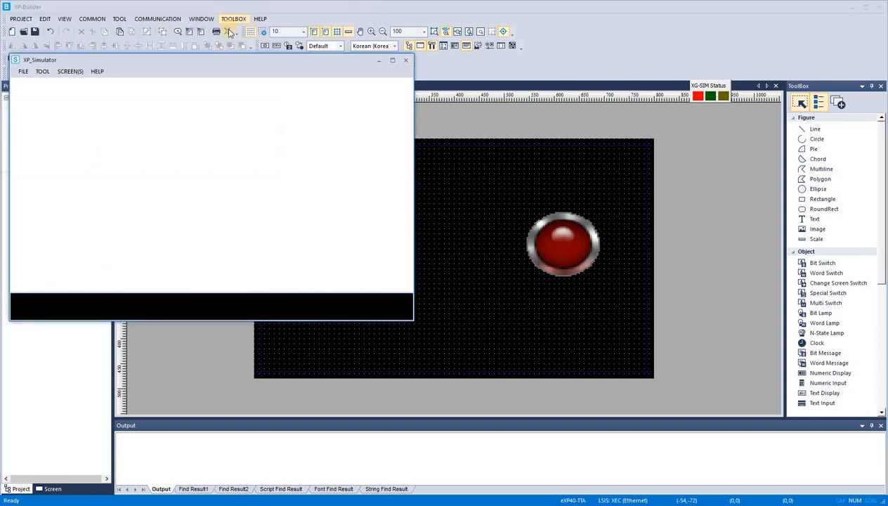
left_click_drag(204, 5, 269, 40)
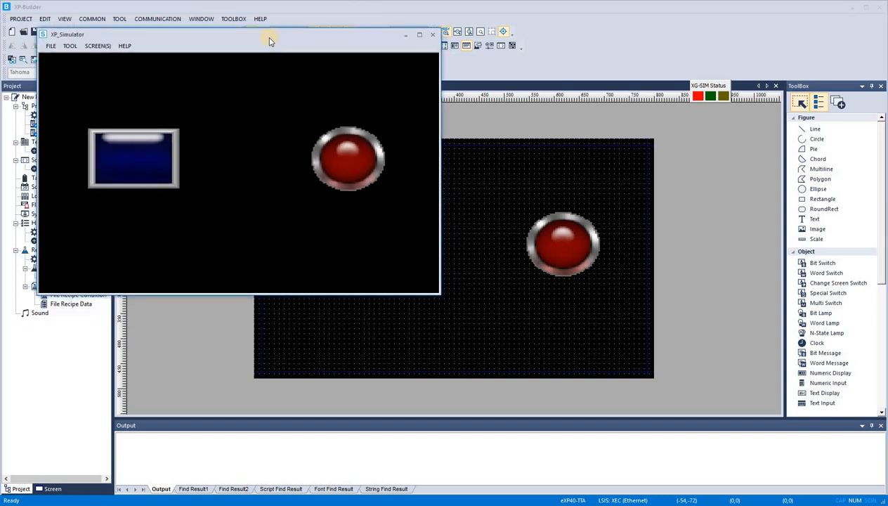
left_click(146, 162)
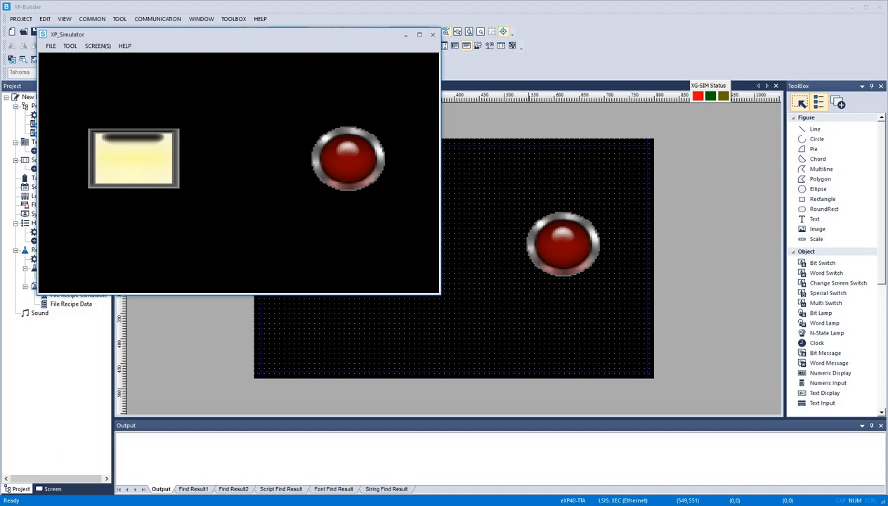
left_click(505, 496)
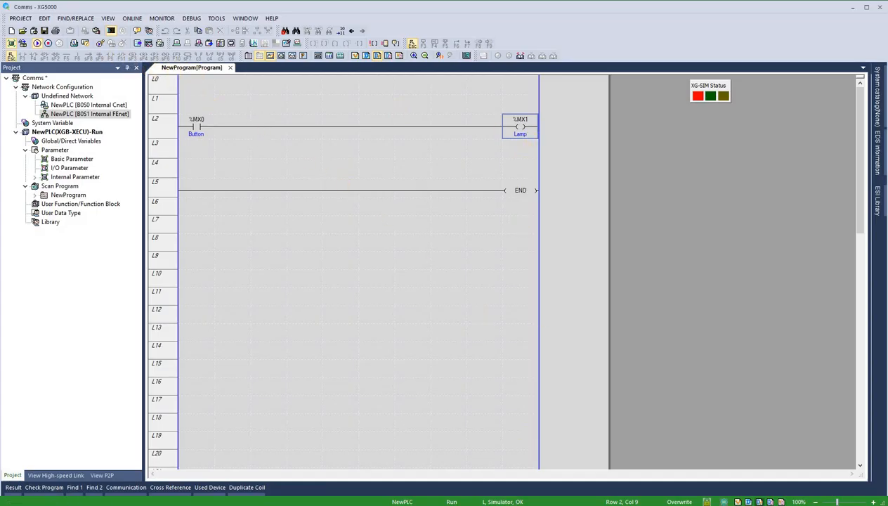
left_click(485, 504)
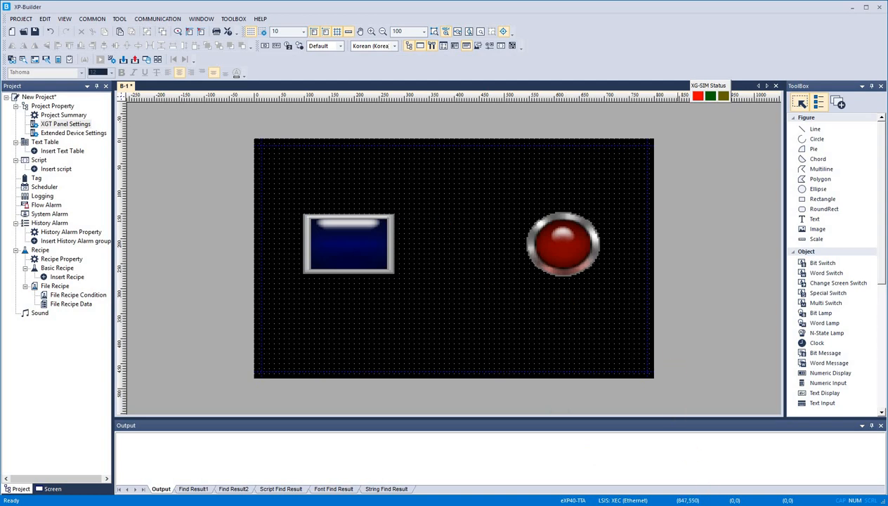
Exit XP_Simulator and enable Use PLC simulator in the XGT Panel Settings
left_click(51, 46)
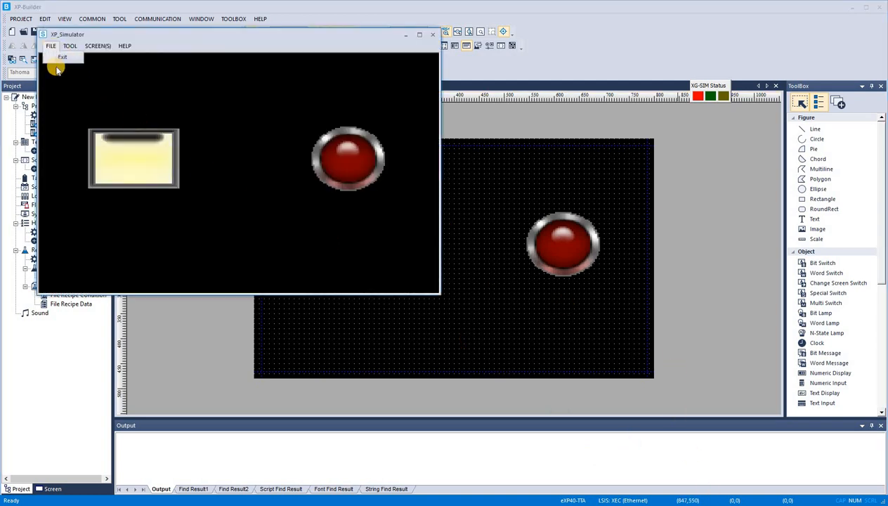
left_click(61, 57)
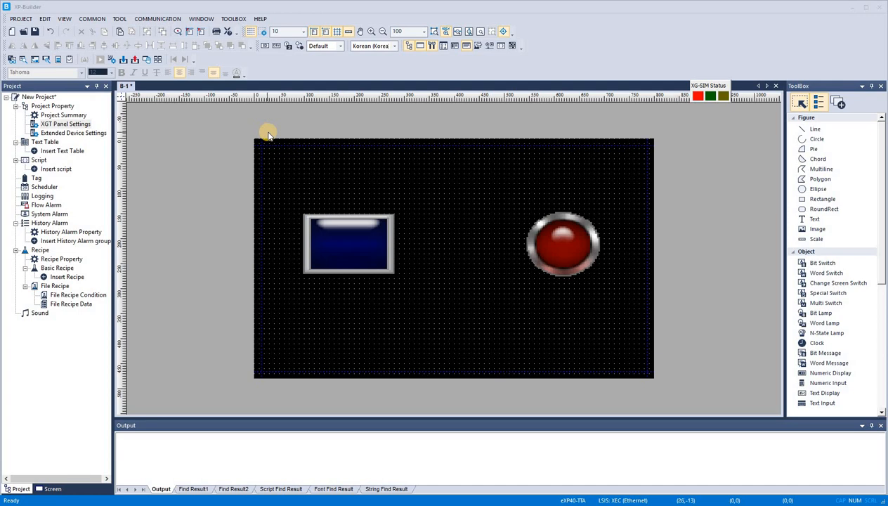
double_click(63, 124)
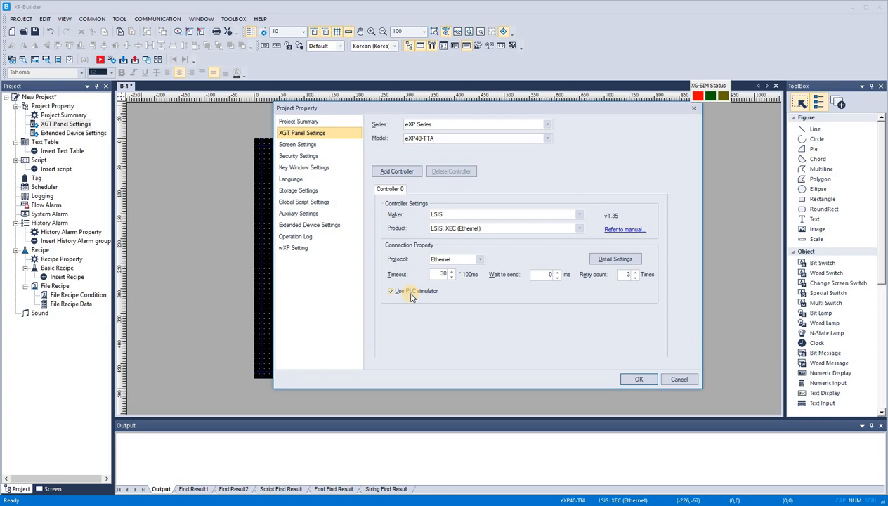
left_click(631, 380)
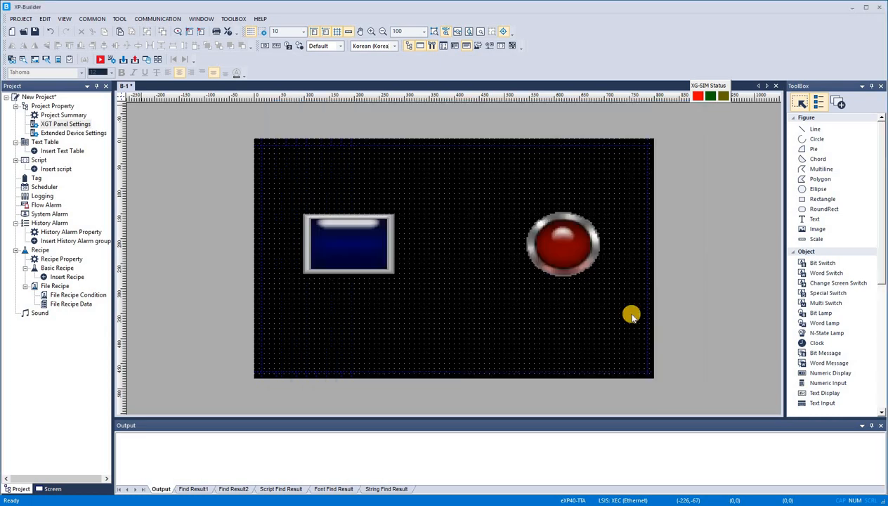
Restart the HMI simulation, toggle the bit switch, and check the contact and coil states in the XG5000 ladder program
left_click(101, 61)
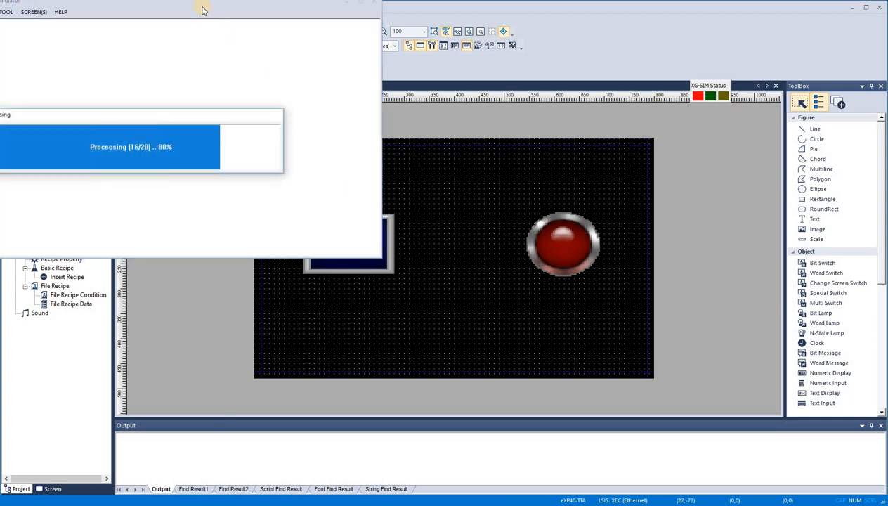
left_click_drag(195, 10, 521, 142)
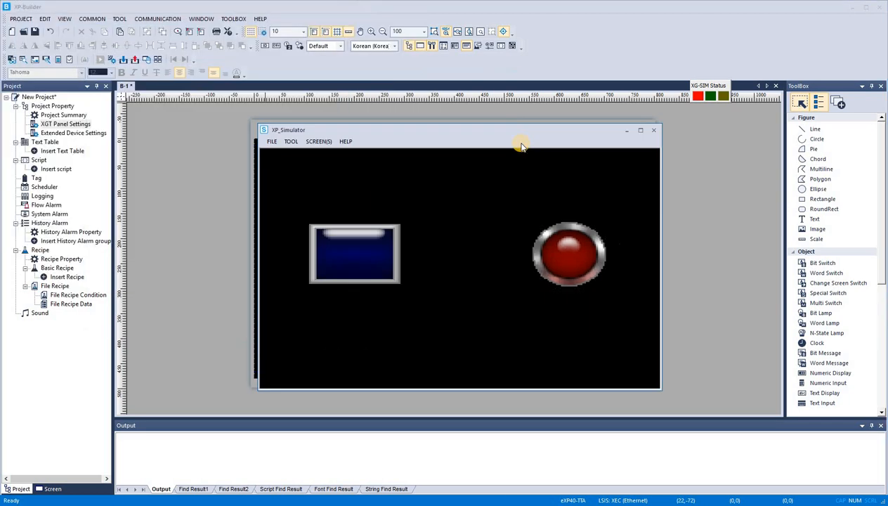
left_click(422, 261)
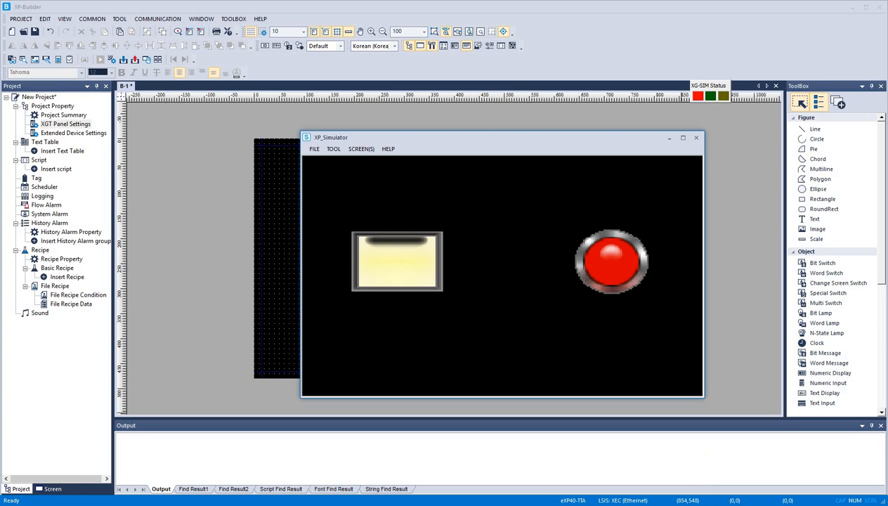
key("alt+Tab")
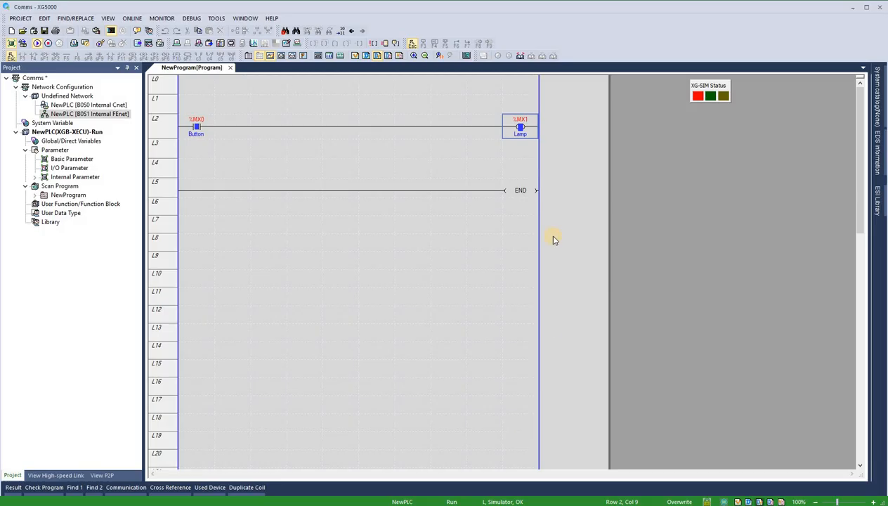
Place the XG5000 window below the HMI simulation and toggle the bit switch repeatedly while watching the lamp and ladder row L2
left_click_drag(808, 9, 829, 335)
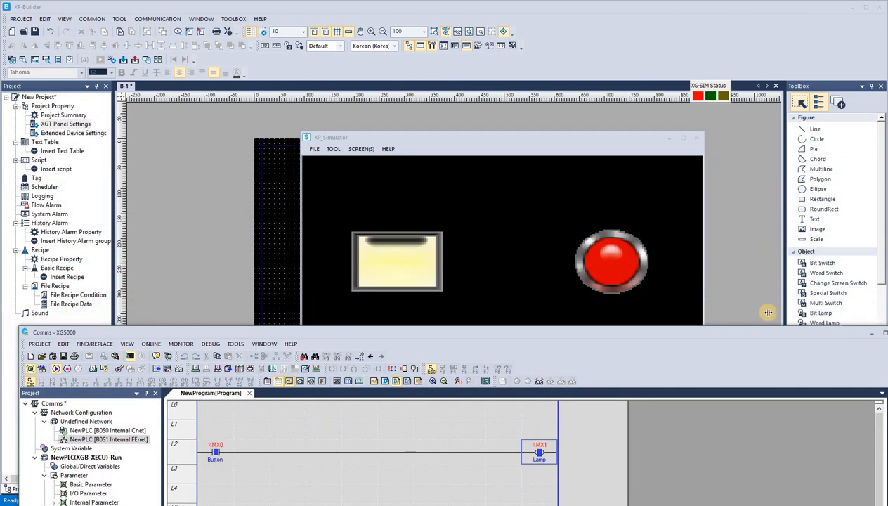
left_click(409, 261)
left_click(410, 262)
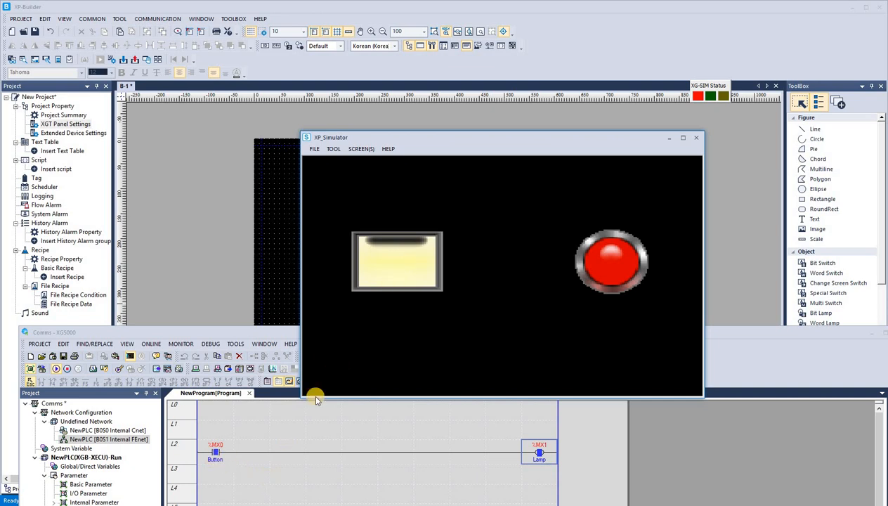
left_click(388, 271)
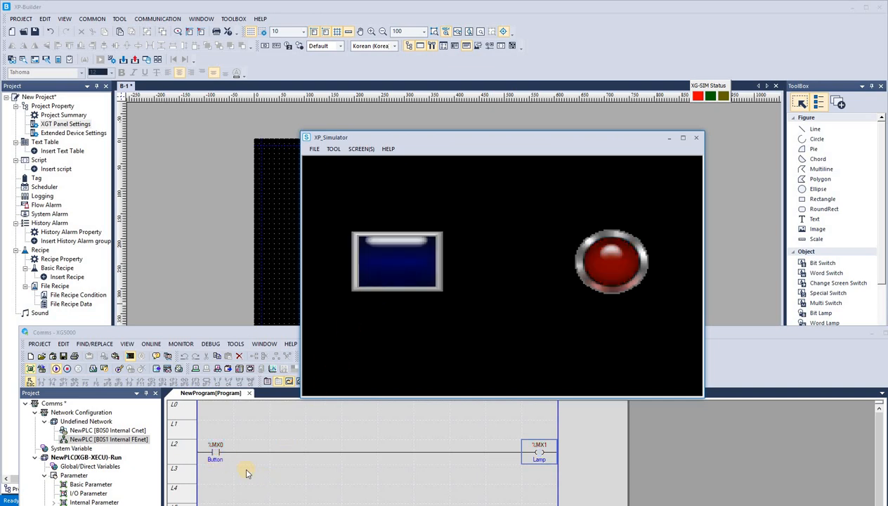
left_click(397, 252)
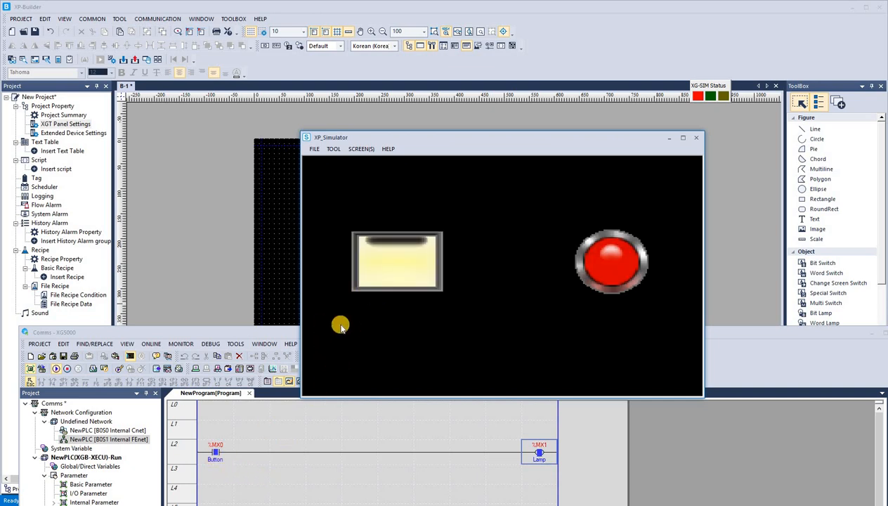
left_click(410, 261)
Move the XG5000 window back up to fill the screen and bring XP_Simulator in front of it
left_click_drag(246, 333, 230, 10)
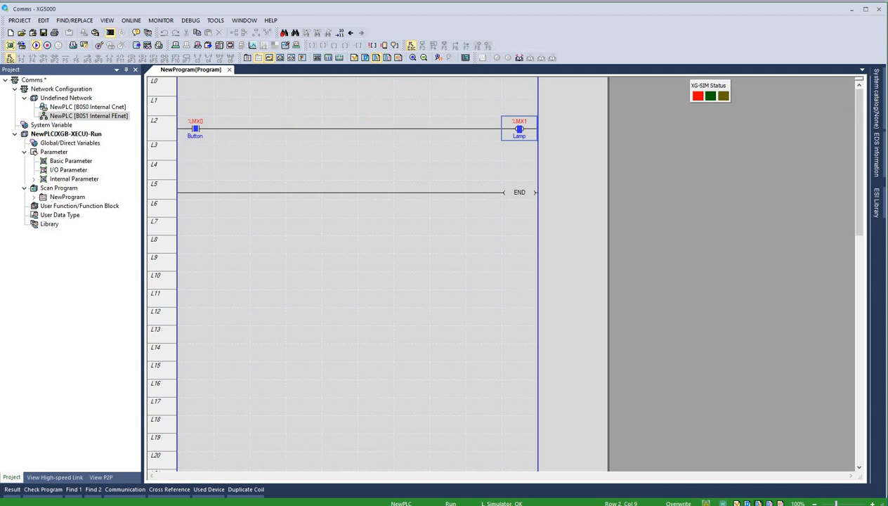
key("alt+Tab")
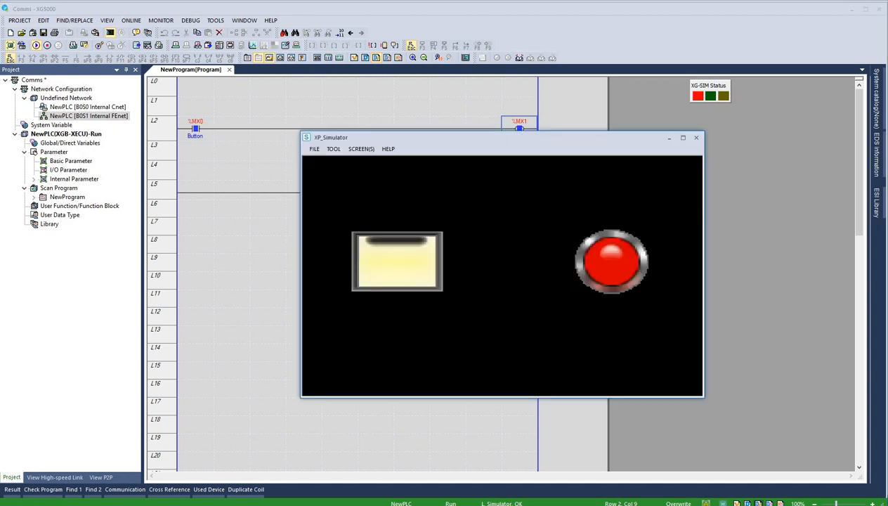